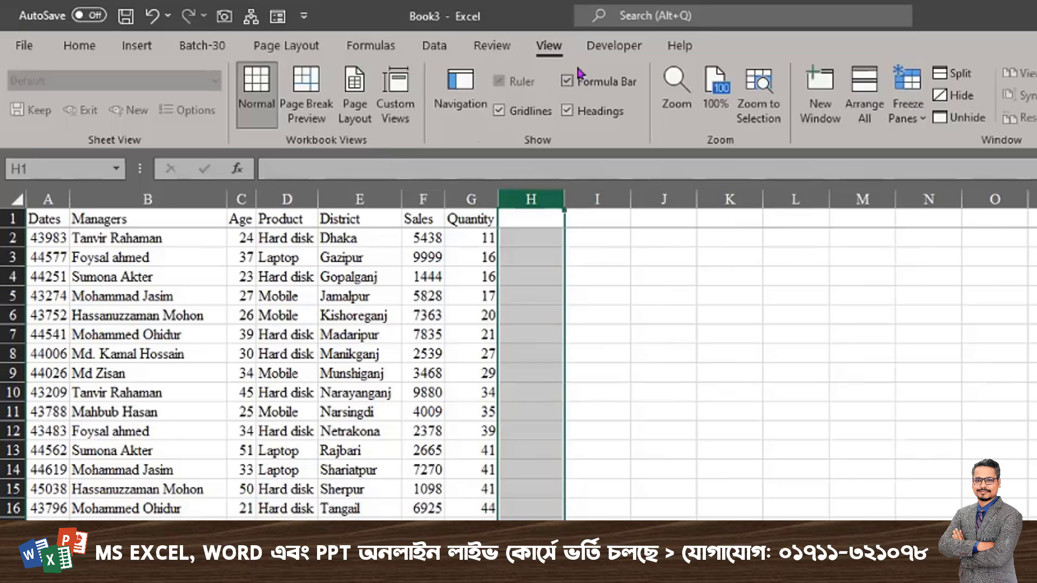
left_click(611, 52)
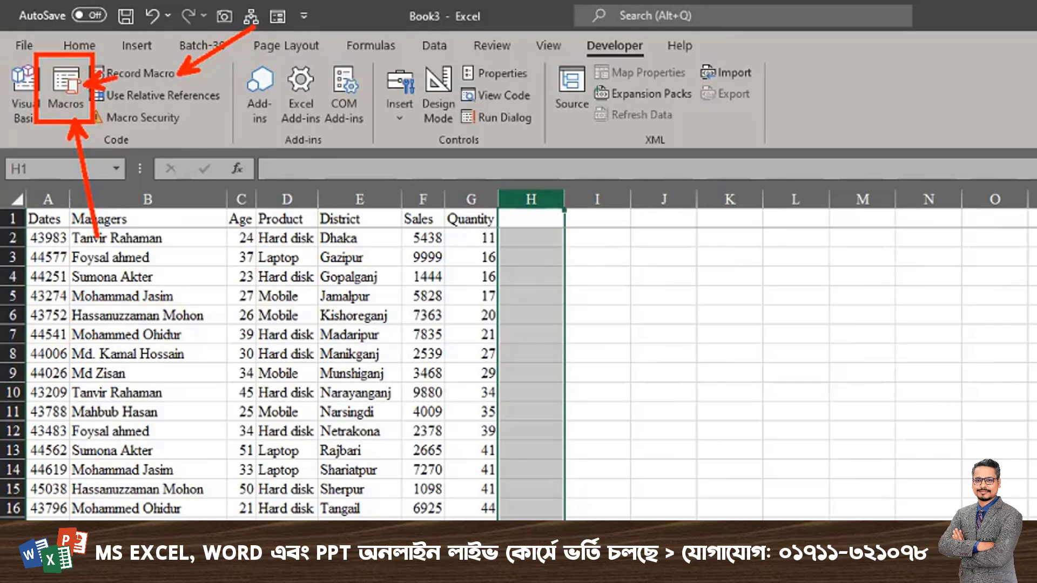
left_click(318, 307)
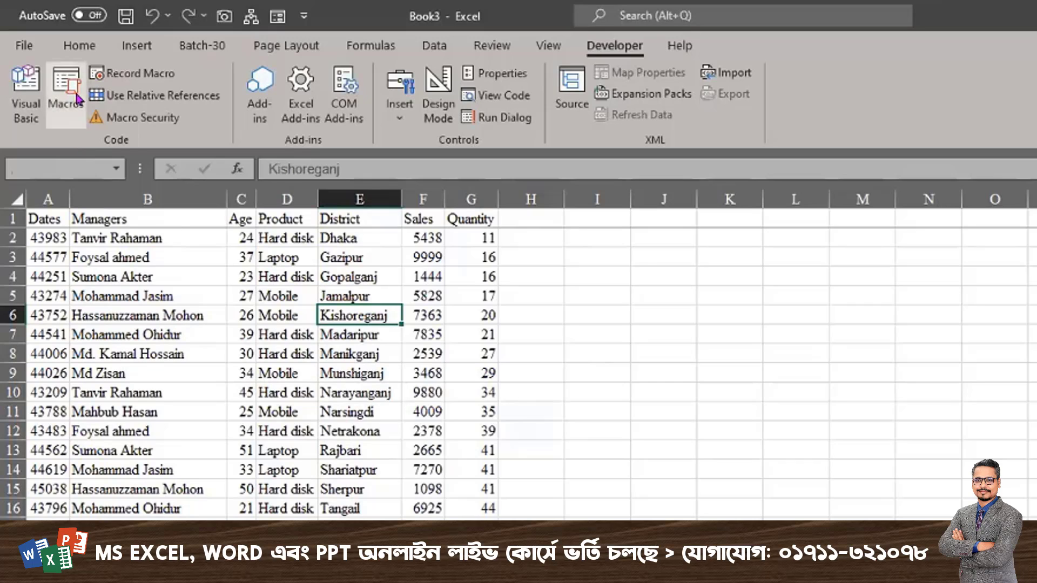
left_click(237, 316)
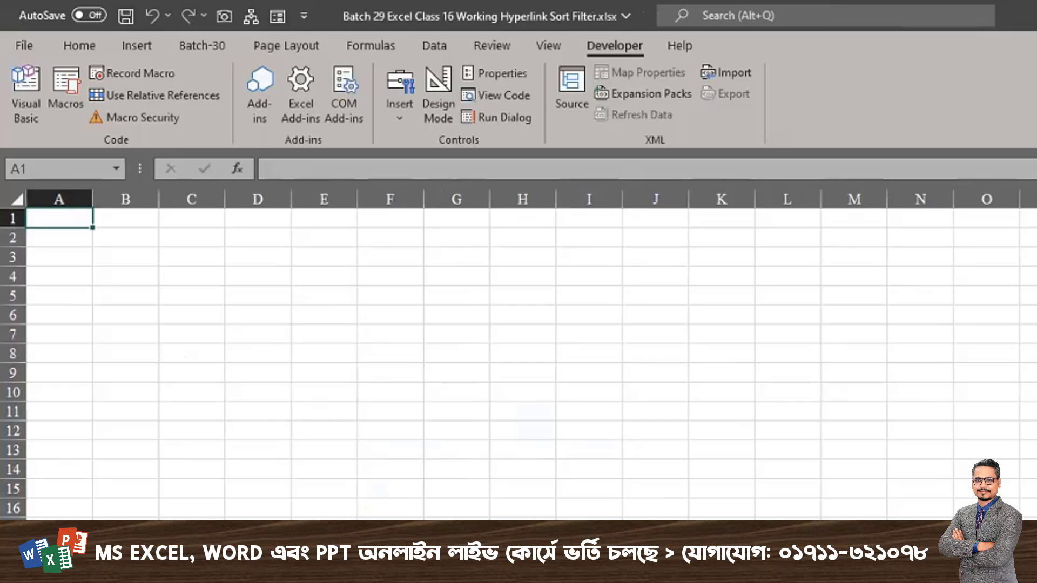
scroll(215, 260, "up", 4)
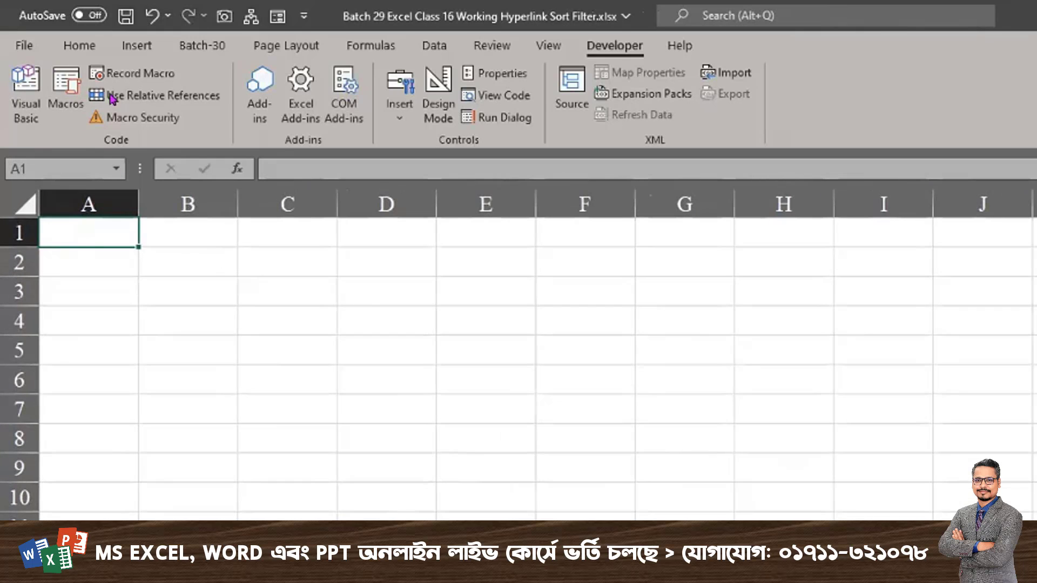
left_click(79, 46)
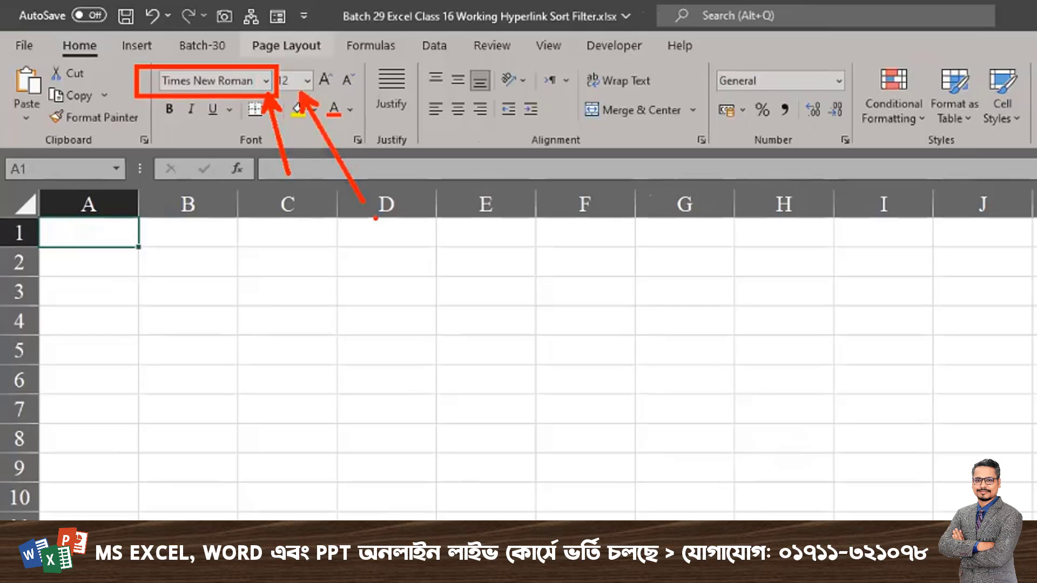
left_click(190, 271)
left_click(185, 294)
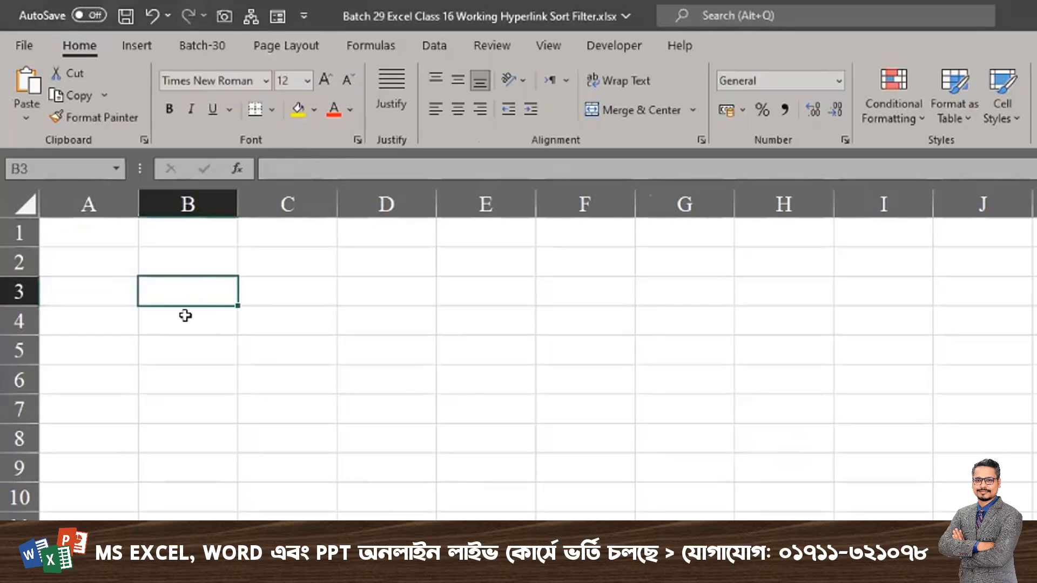
left_click(185, 315)
left_click(188, 378)
left_click(190, 404)
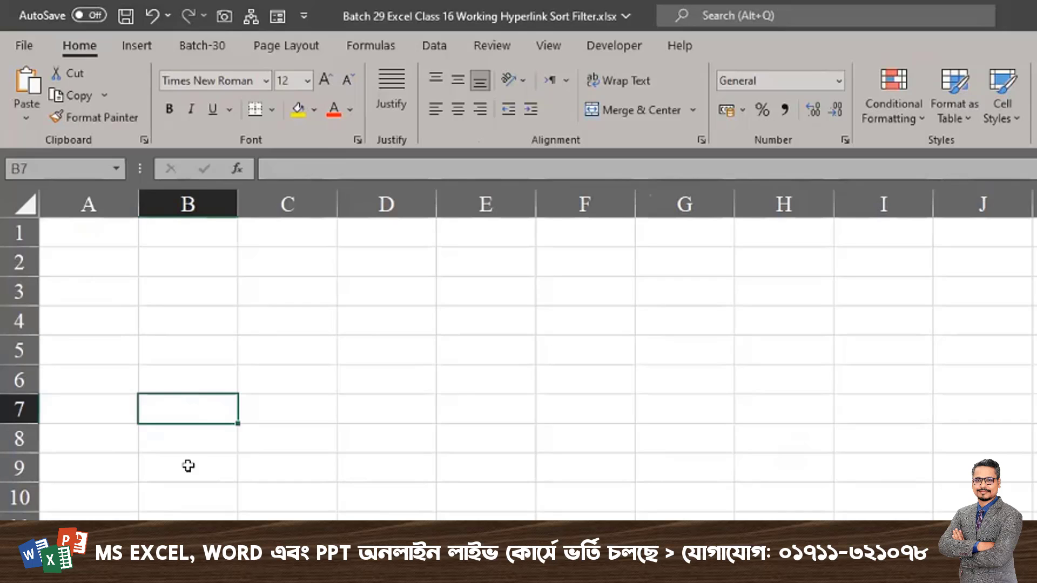
left_click_drag(148, 259, 295, 360)
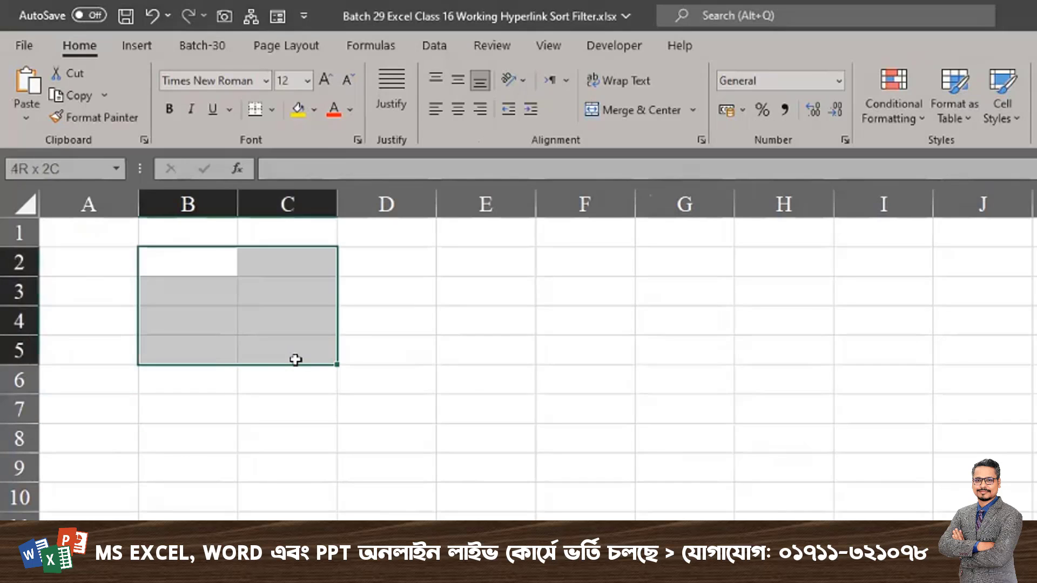
left_click_drag(697, 459, 783, 525)
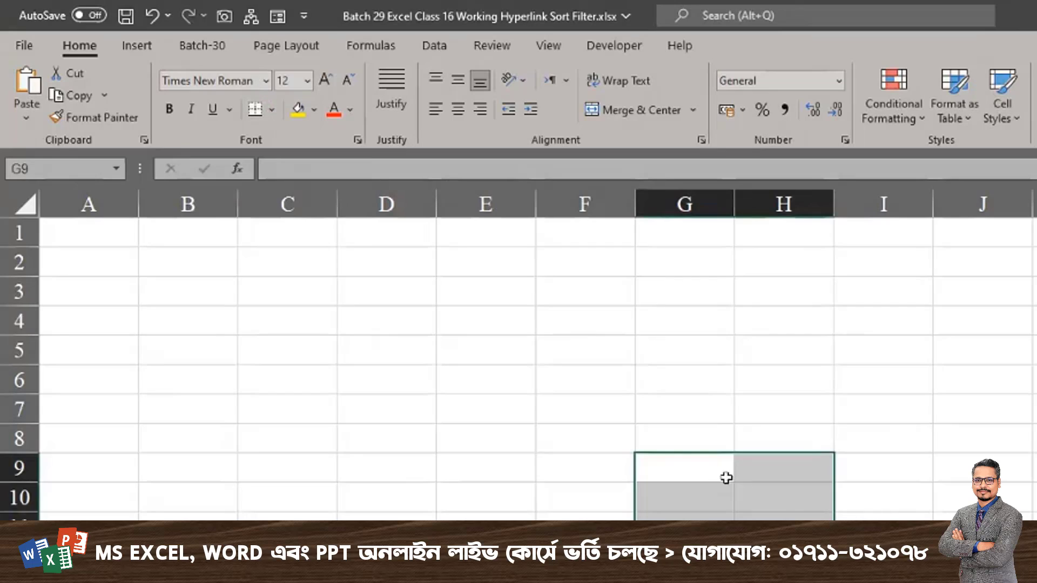
left_click_drag(685, 462, 783, 556)
left_click(176, 314)
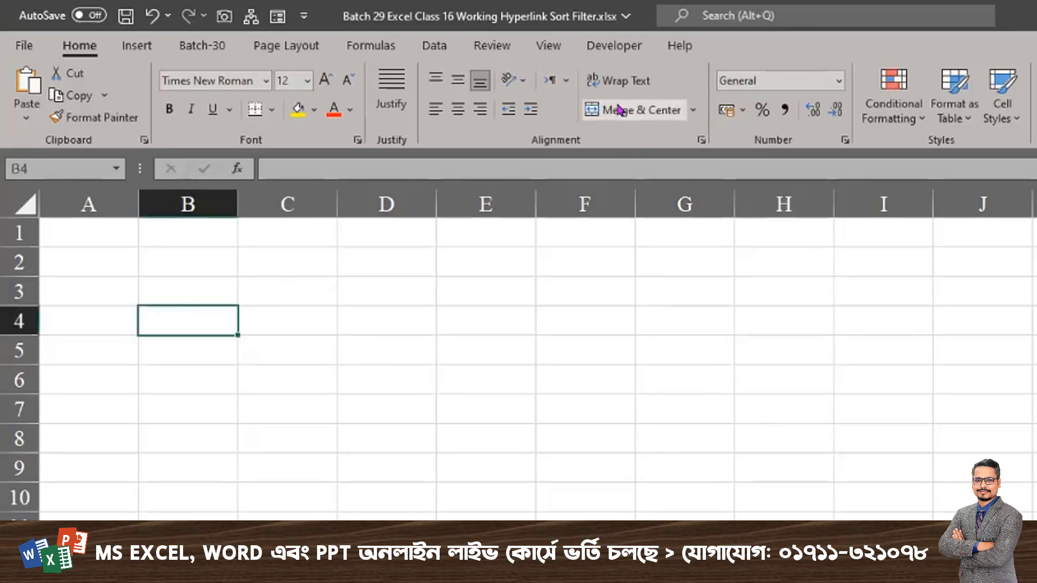
- Start a new macro recording from cell A1, named banglafont, with the shortcut Ctrl+Shift+B
left_click(608, 47)
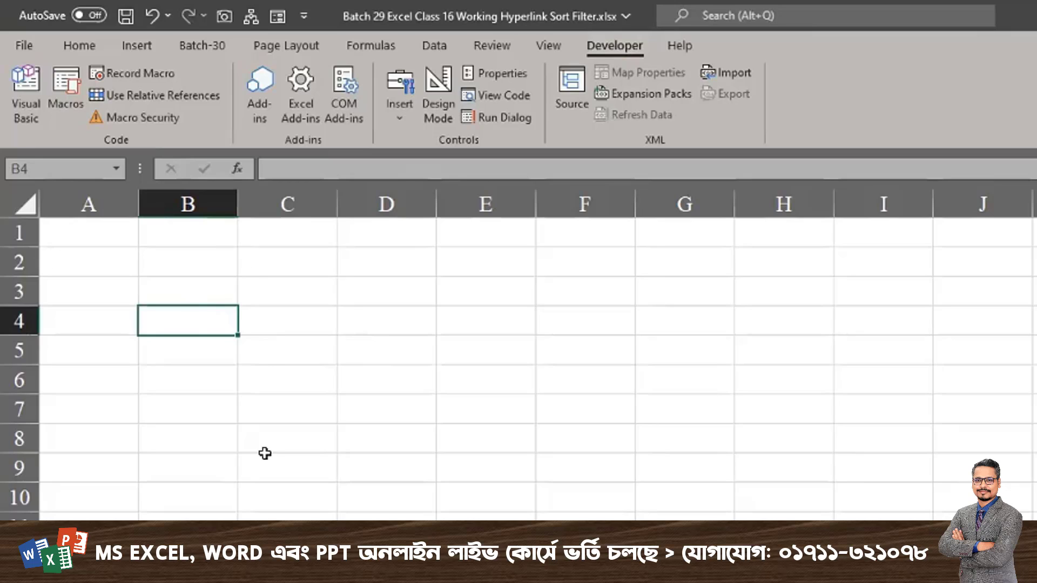
left_click(94, 233)
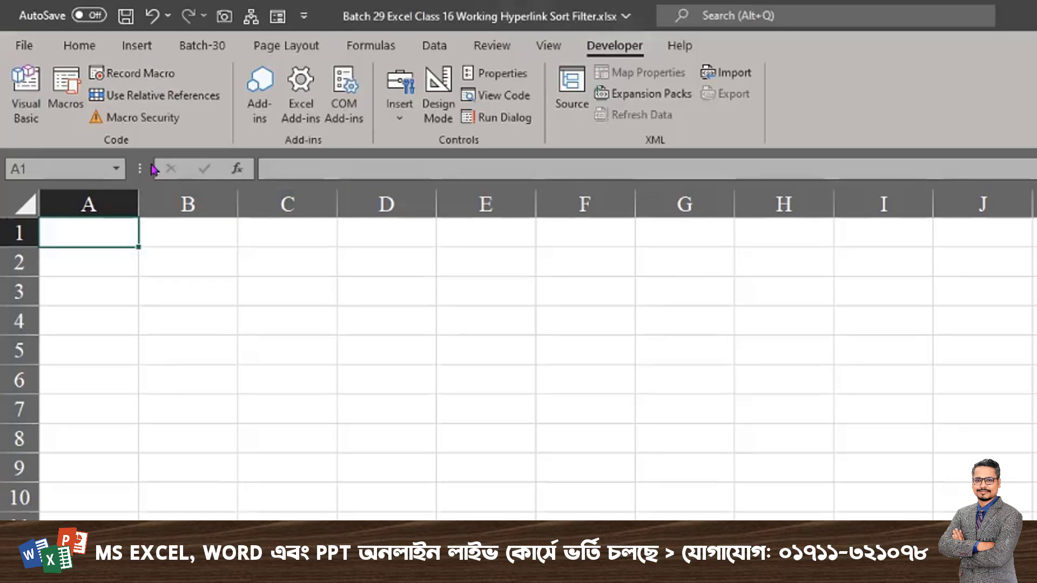
left_click(151, 81)
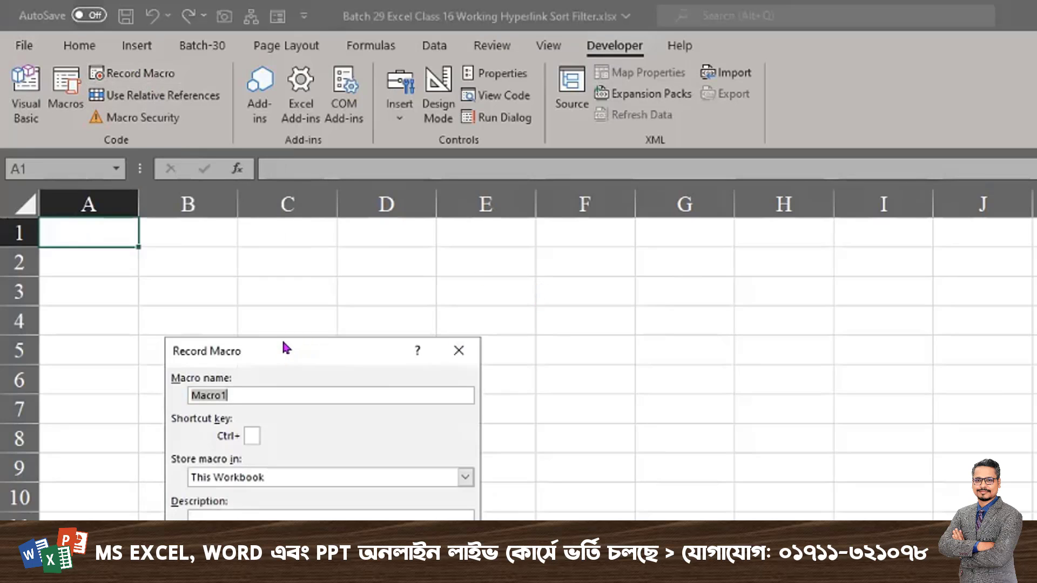
left_click_drag(286, 347, 311, 237)
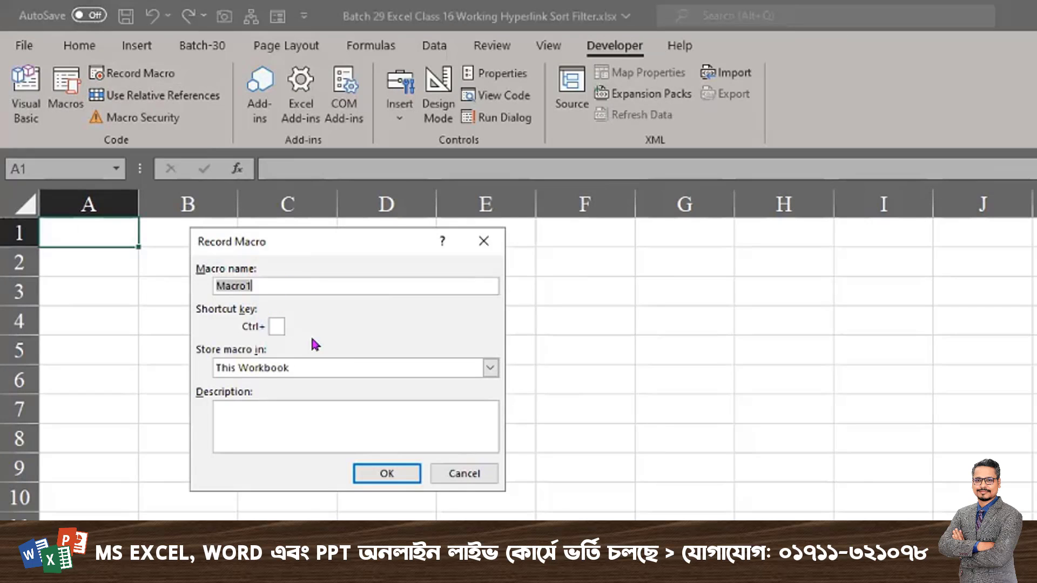
type("banglafont")
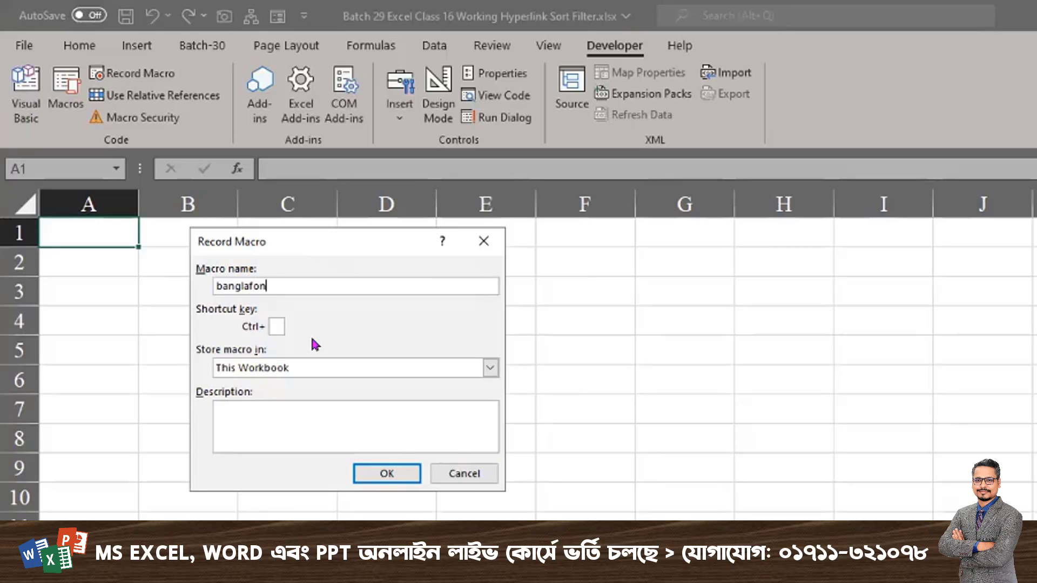
left_click(270, 325)
type("B")
- Store the macro in the Personal Macro Workbook and begin recording
left_click(420, 372)
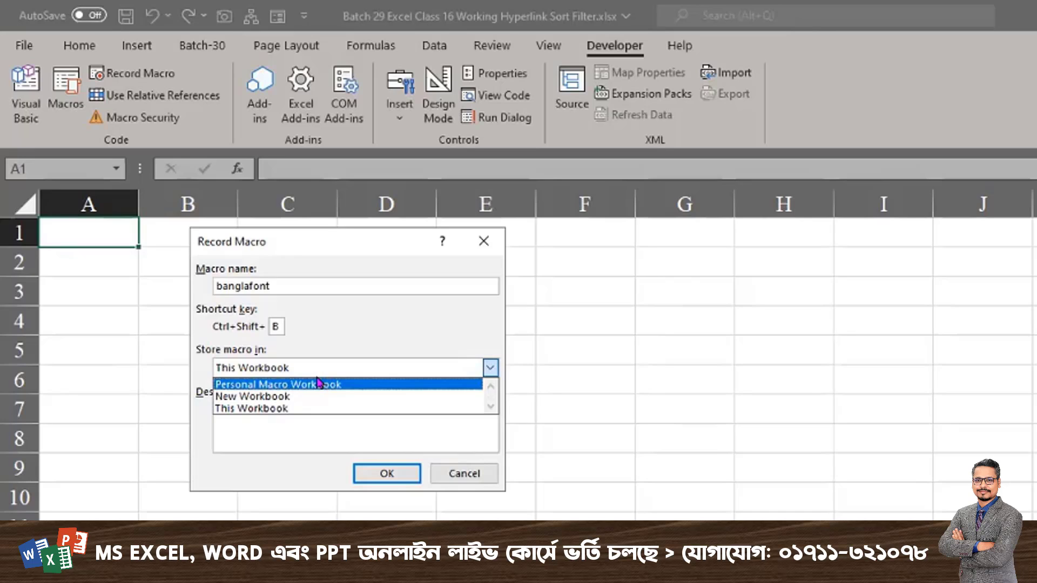
left_click(319, 385)
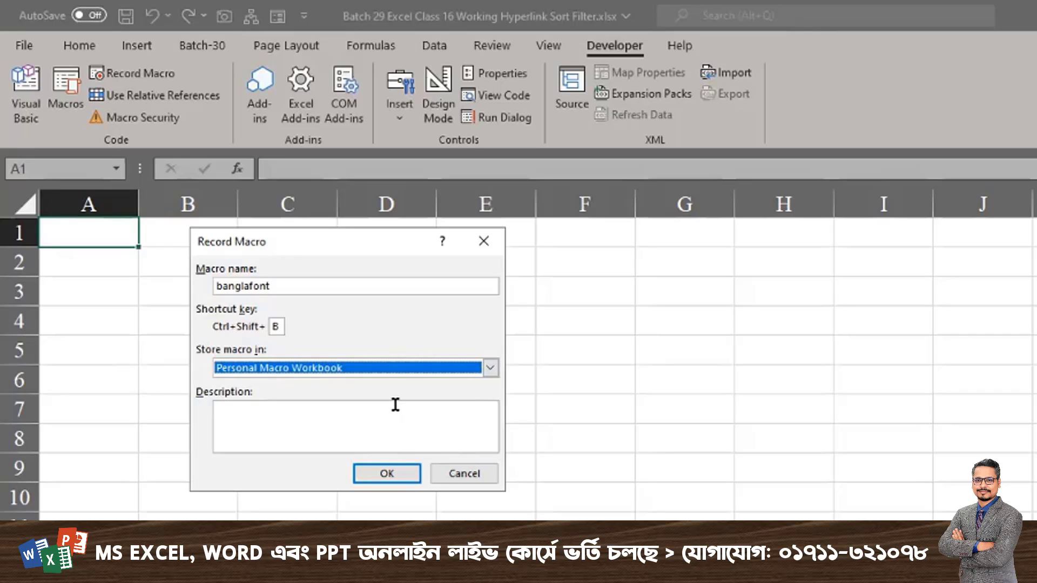
left_click(491, 368)
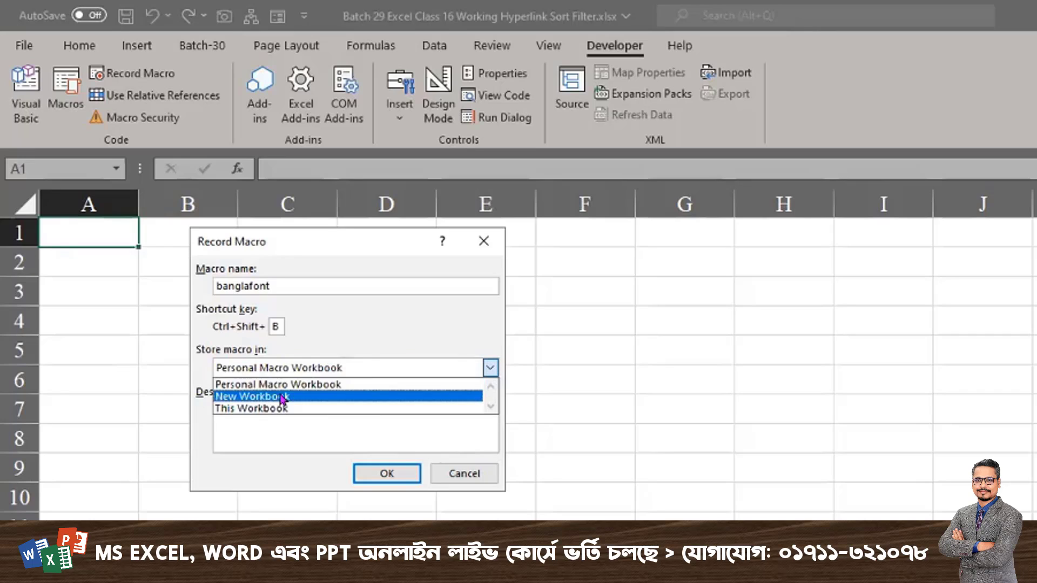
left_click(274, 384)
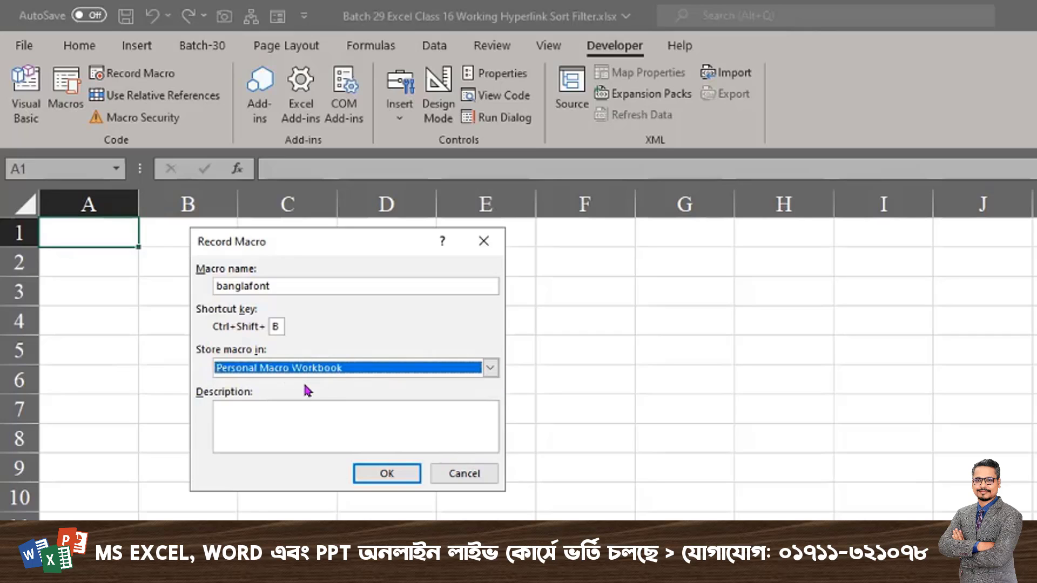
left_click(385, 473)
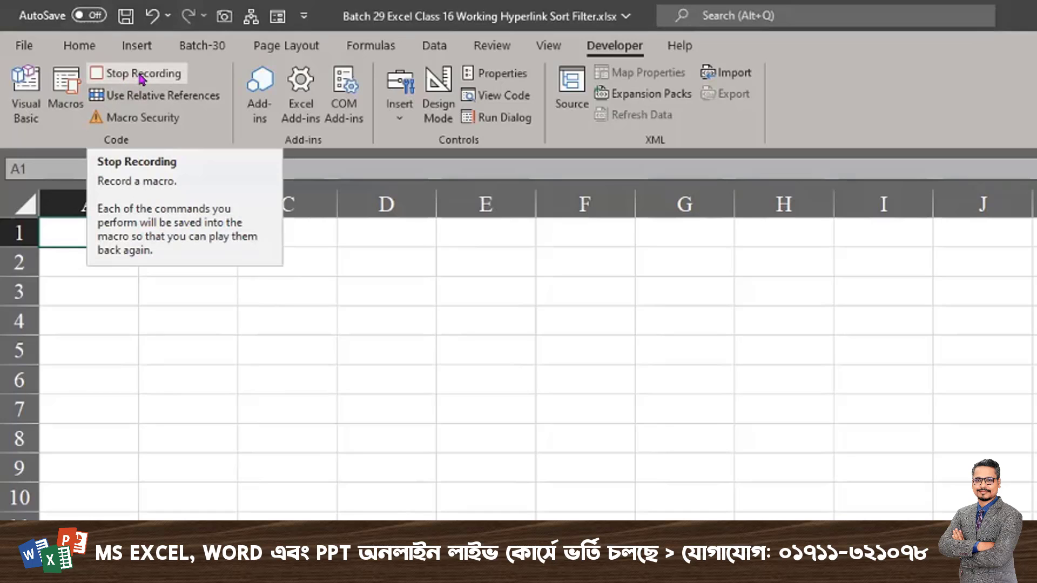
- Set the font of cell A1 to SutonnyMJ and its size to 11
left_click(70, 47)
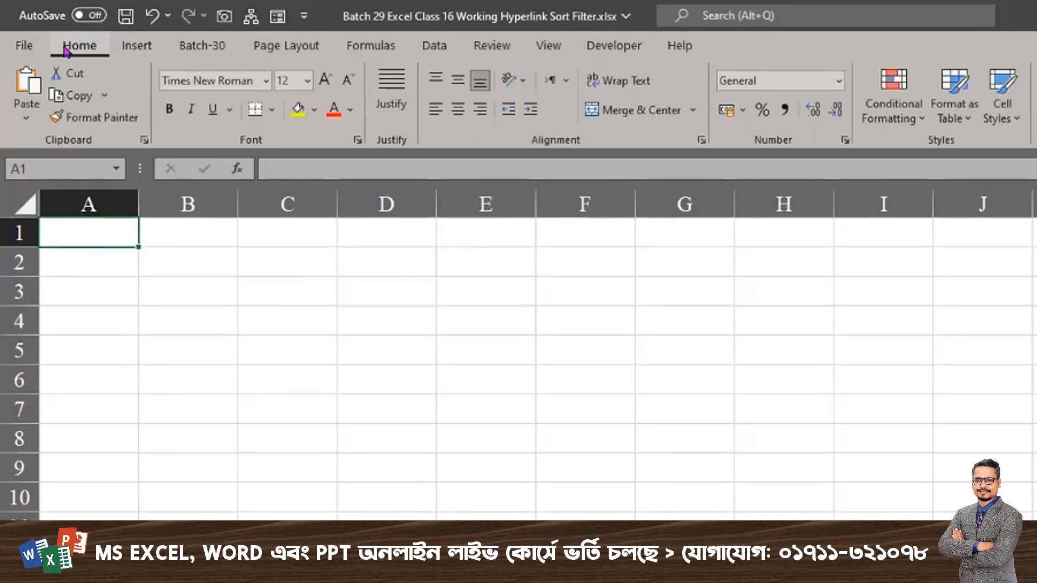
left_click(248, 79)
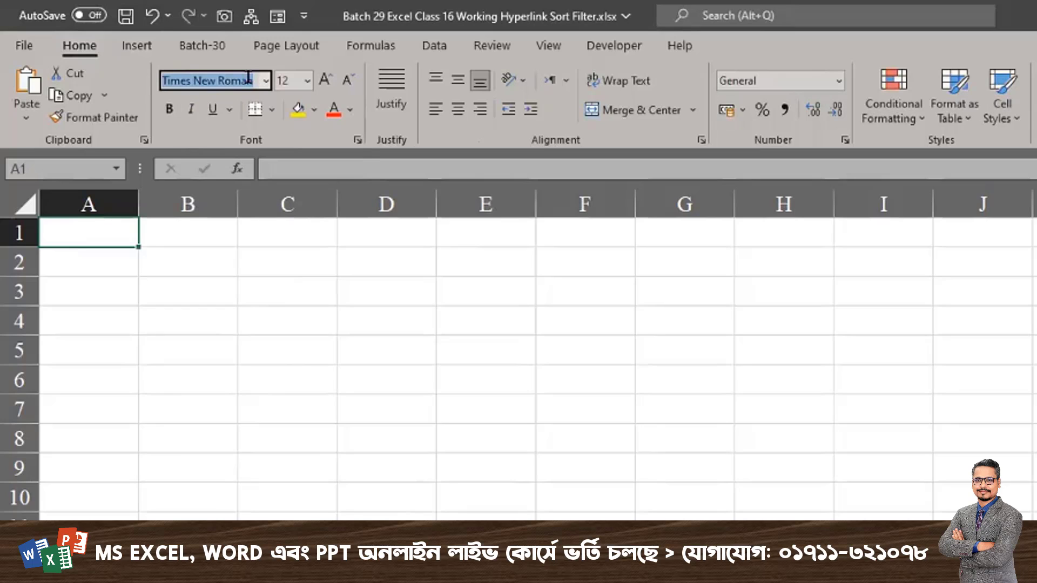
type("SutonnyMJ")
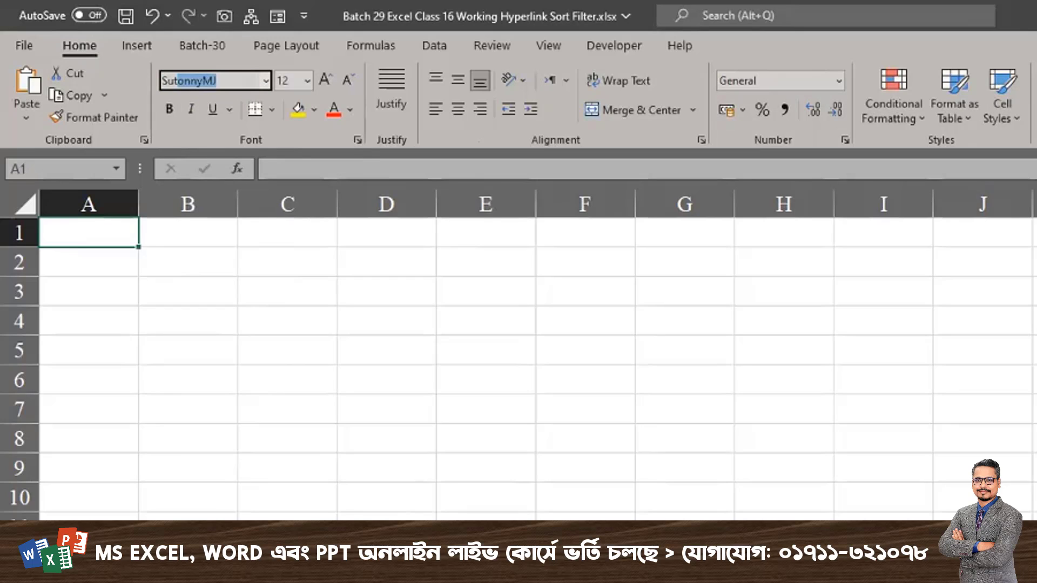
key("Return")
left_click(308, 81)
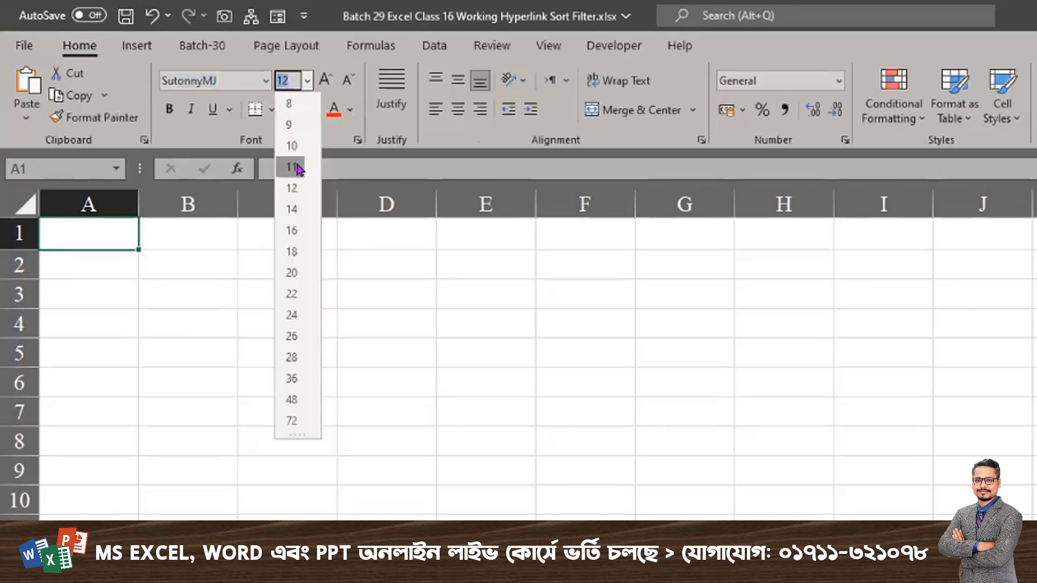
left_click(297, 167)
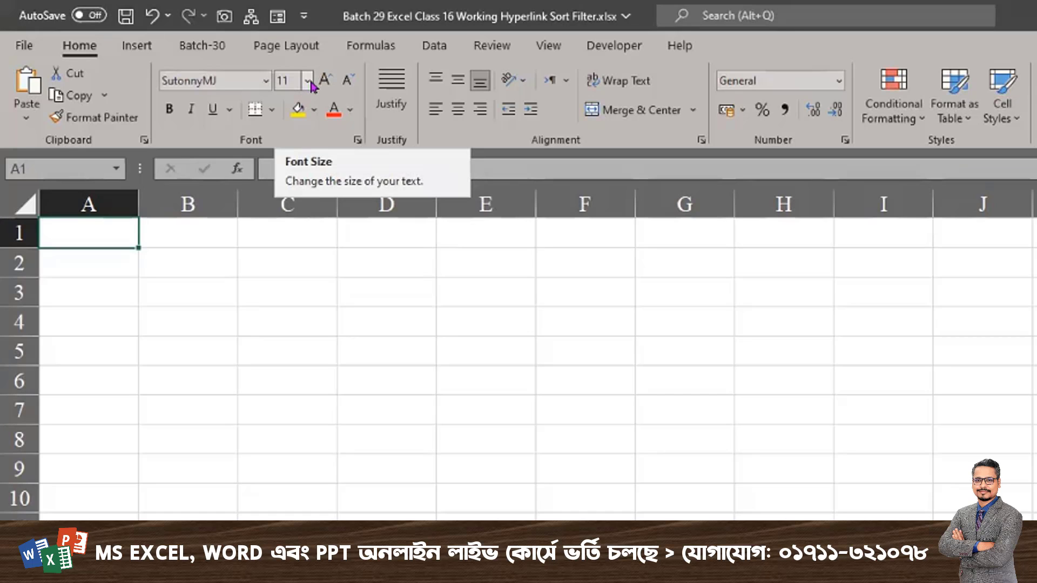
- Stop recording the banglafont macro
left_click(628, 53)
left_click(153, 78)
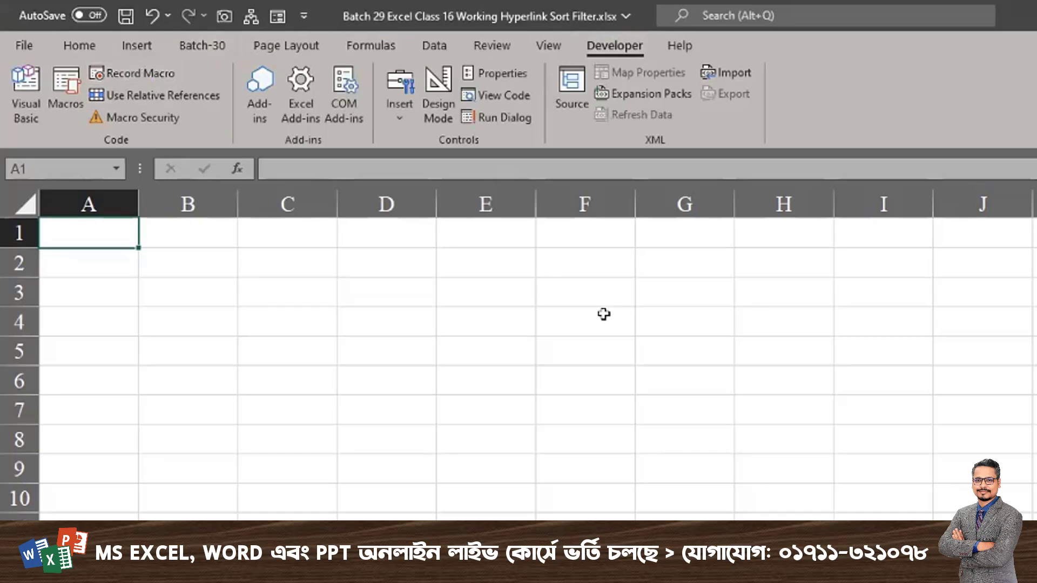
left_click(115, 282)
left_click(344, 292)
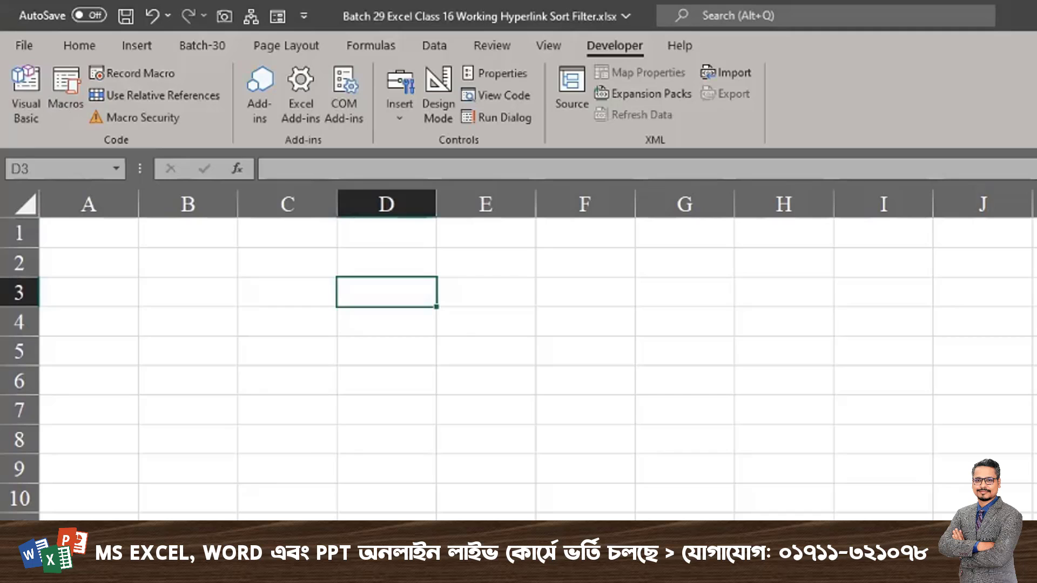
- Enter =ConvertCurrencyToBangla(F2) in cell H2 of the sales data sheet and fill it down the rows of column H
key("ctrl+Page_Up")
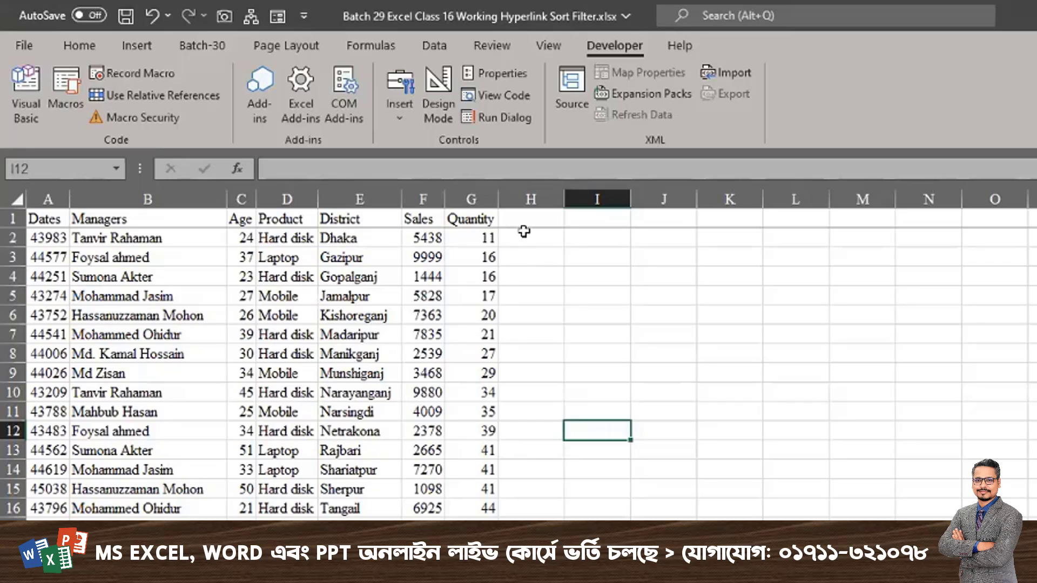
left_click(524, 233)
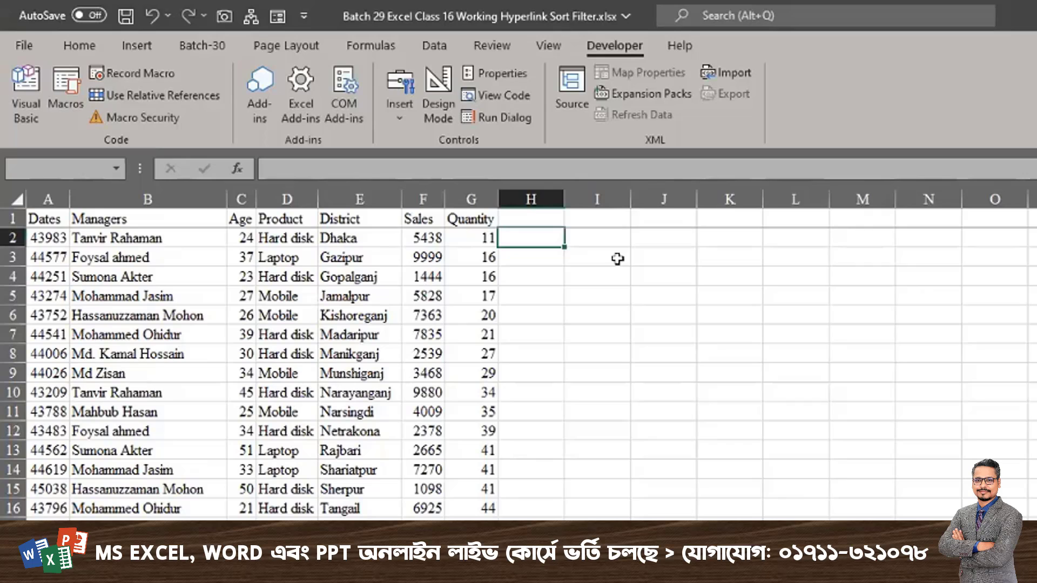
type("=")
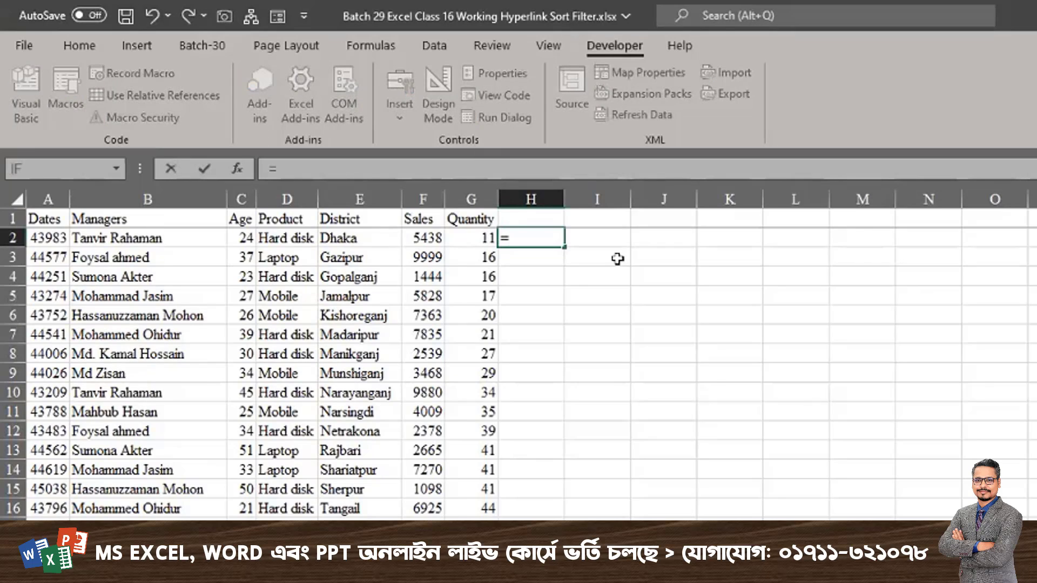
type("cu")
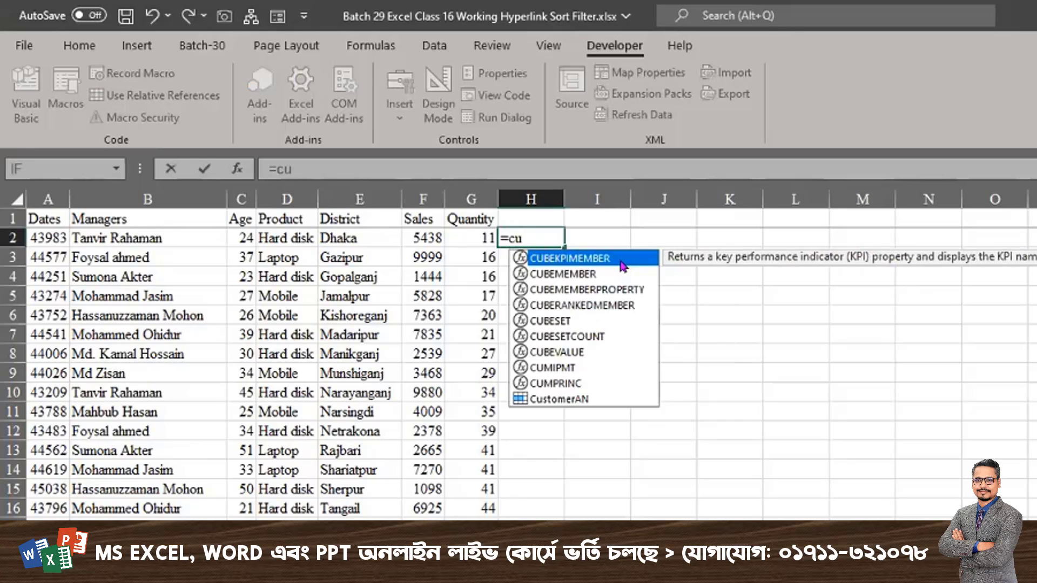
type("r")
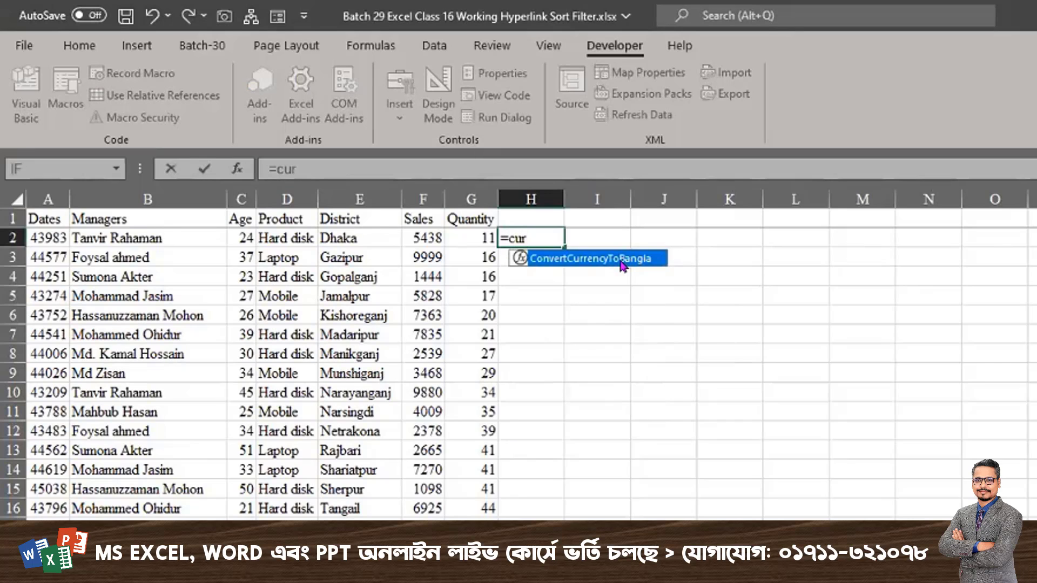
double_click(621, 262)
left_click(436, 236)
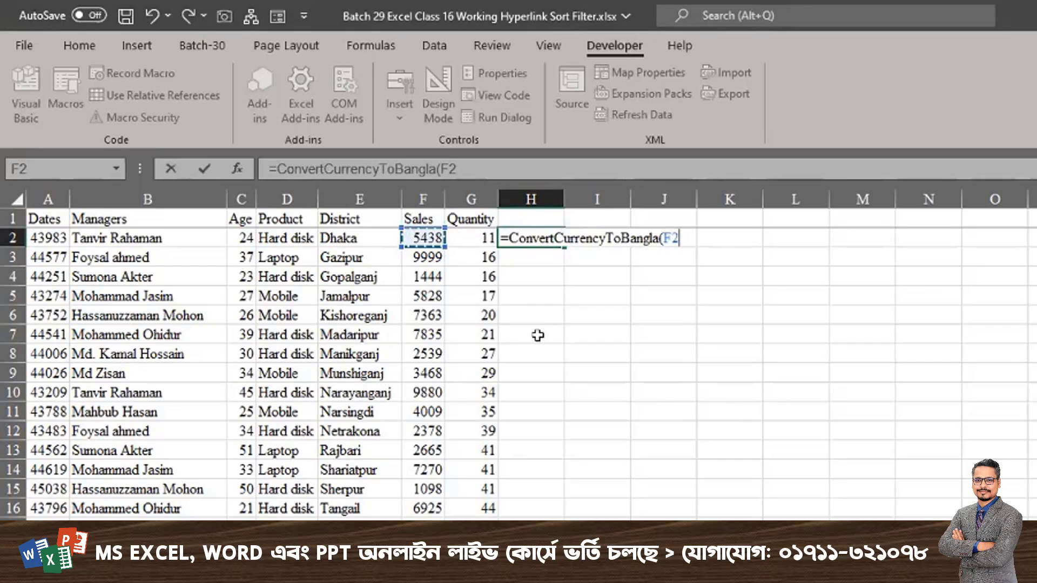
key("Return")
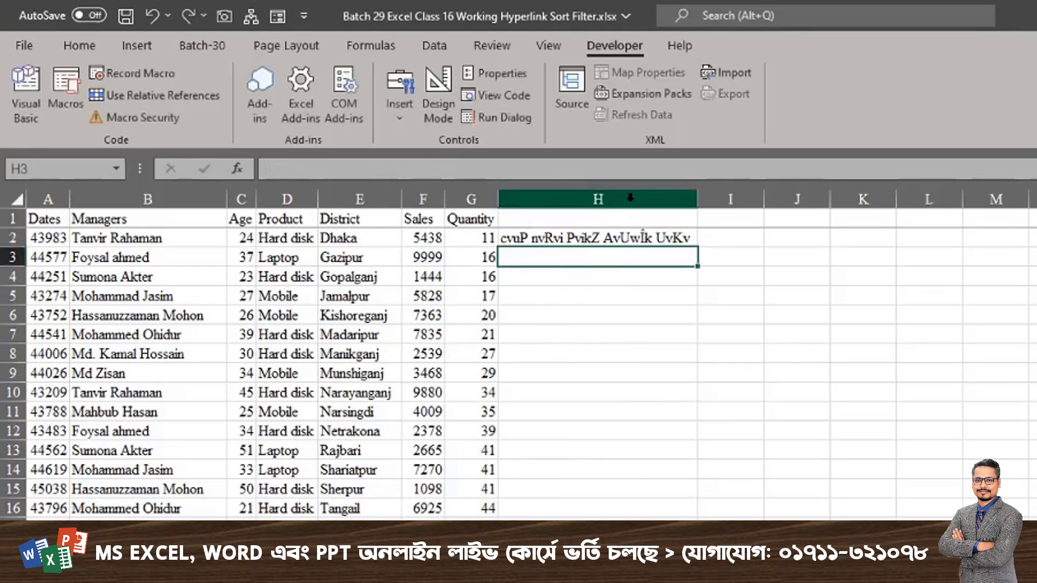
left_click(625, 233)
double_click(694, 246)
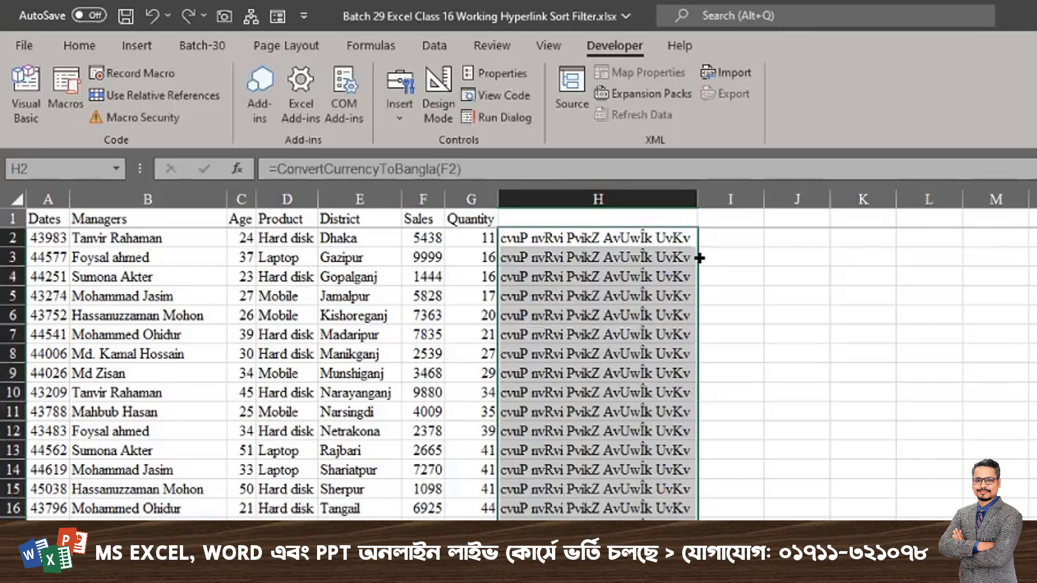
- Apply the banglafont macro to the converted amounts from H2 down to the last row and fit column H to its text
left_click(672, 294)
left_click_drag(663, 231, 657, 510)
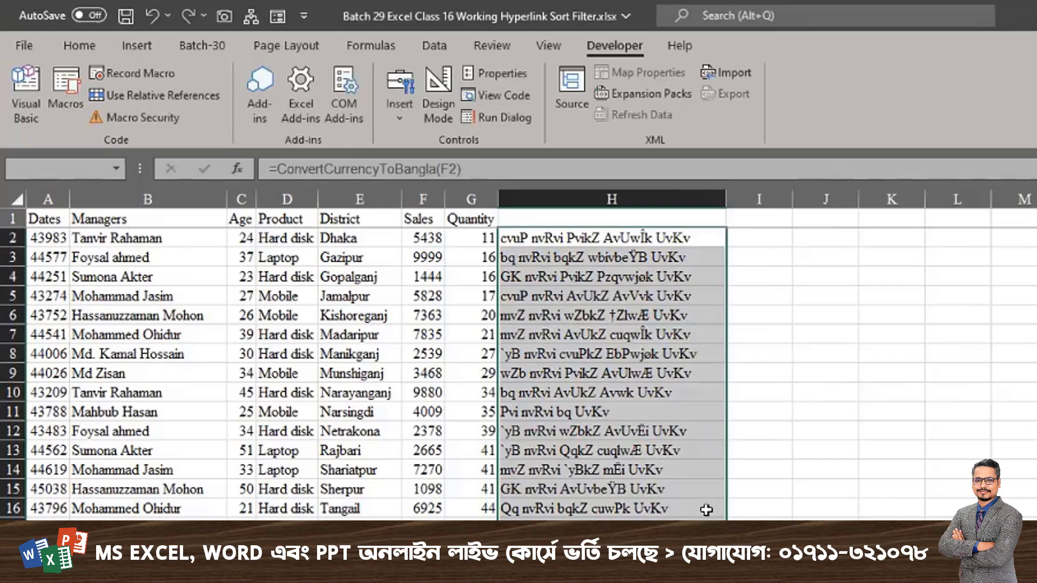
left_click(697, 489)
left_click(668, 239)
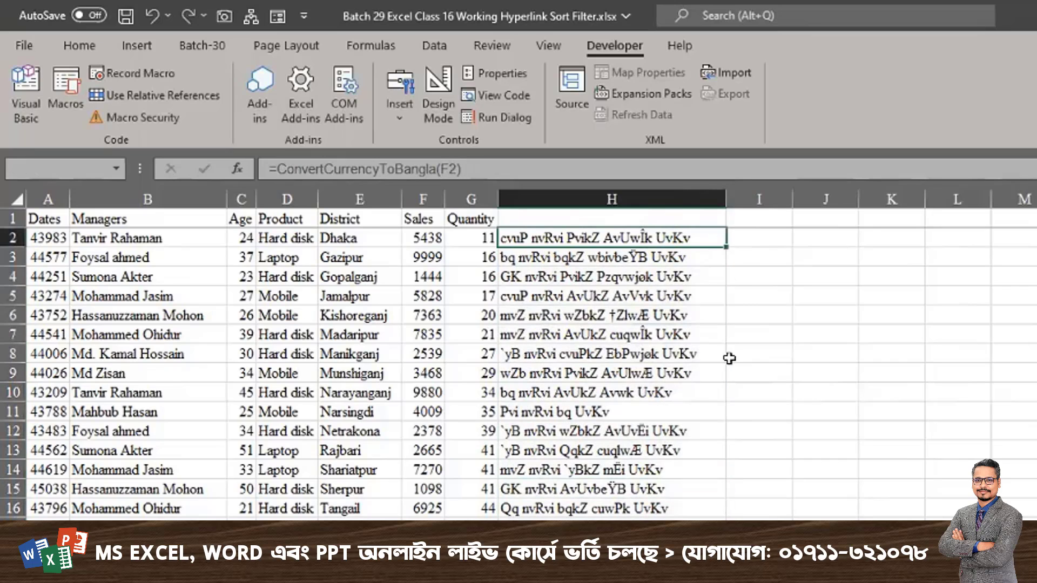
key("ctrl+shift+Down")
scroll(730, 358, "up", 6)
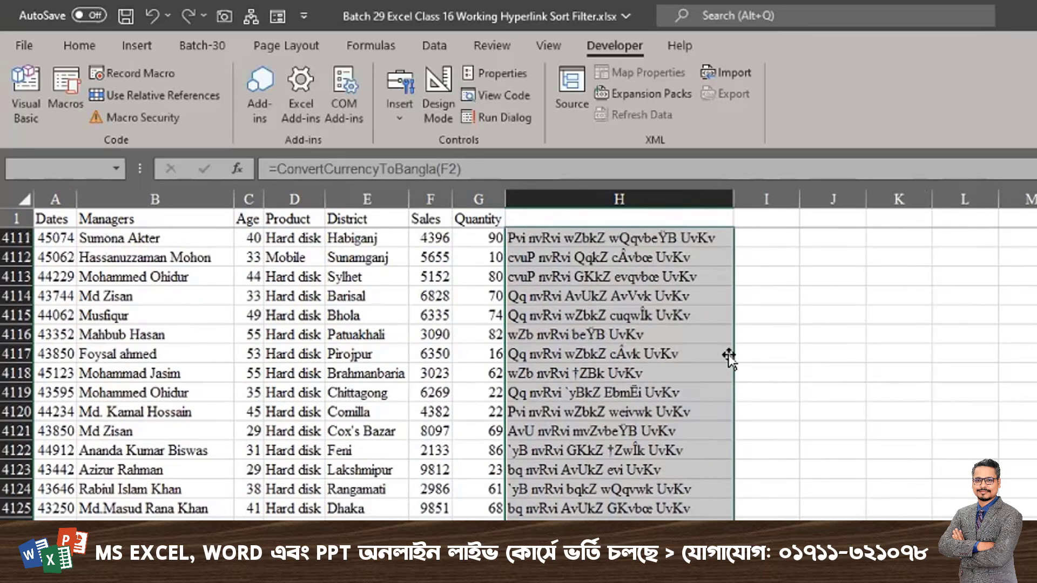
scroll(729, 358, "up", 11)
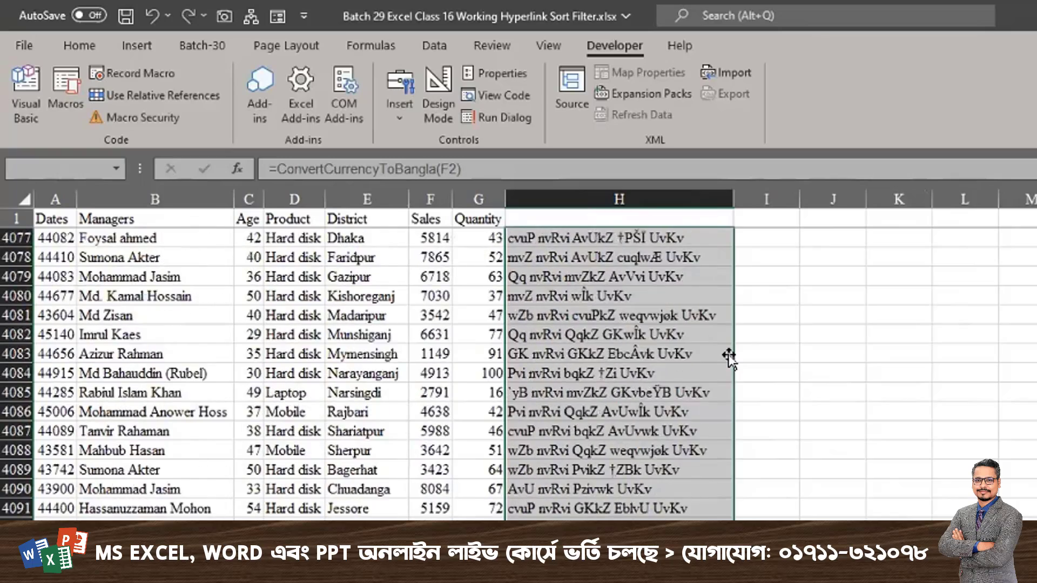
scroll(729, 358, "up", 9)
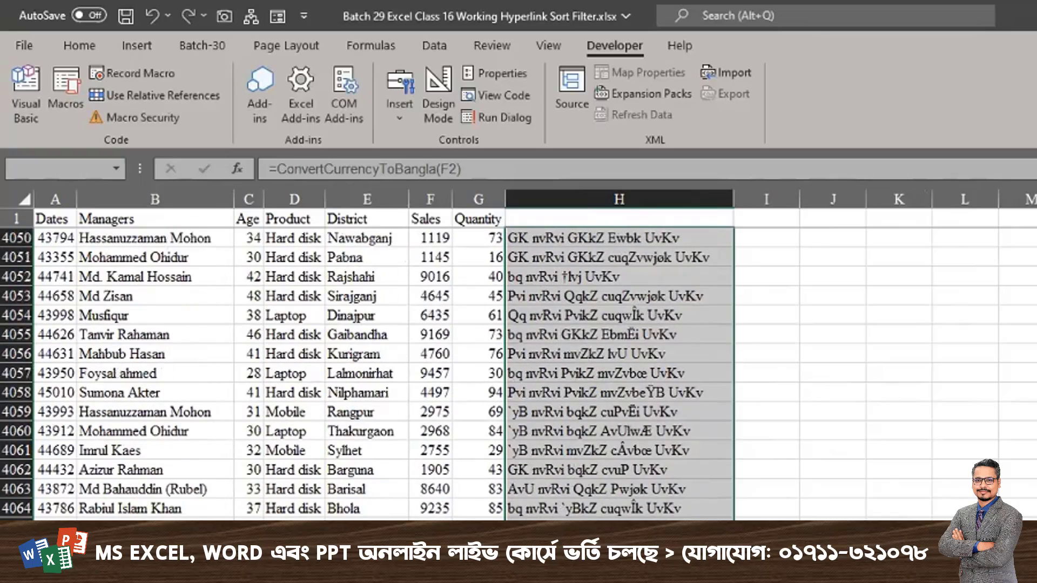
scroll(696, 343, "up", 20)
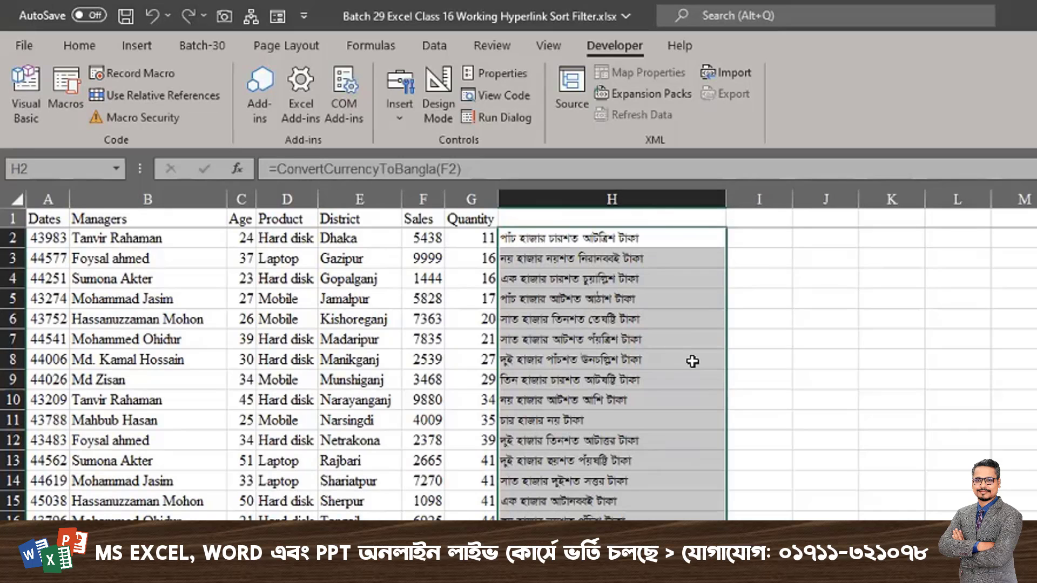
left_click(771, 344)
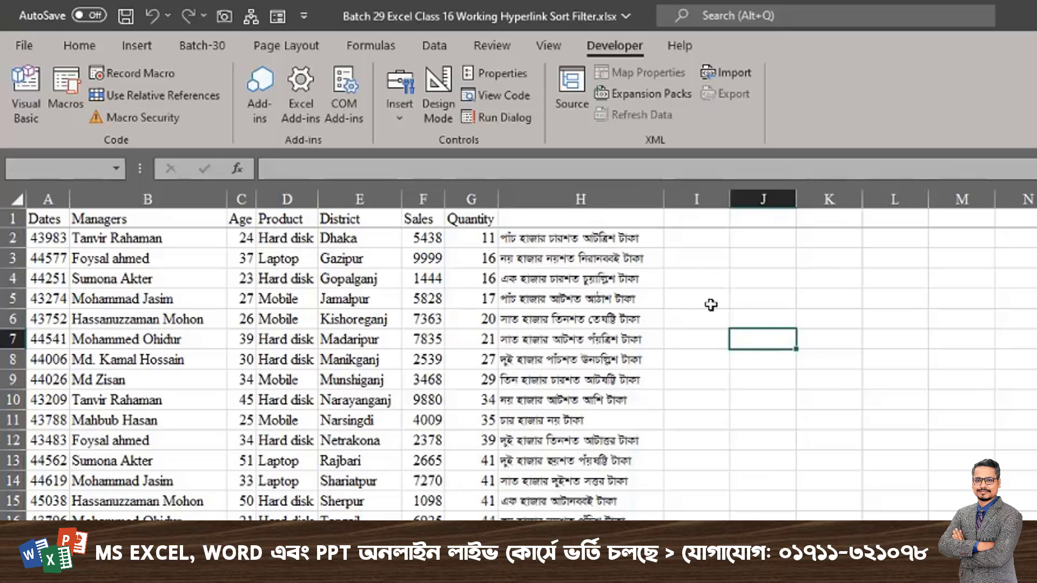
- Save the sales workbook
key("ctrl+s")
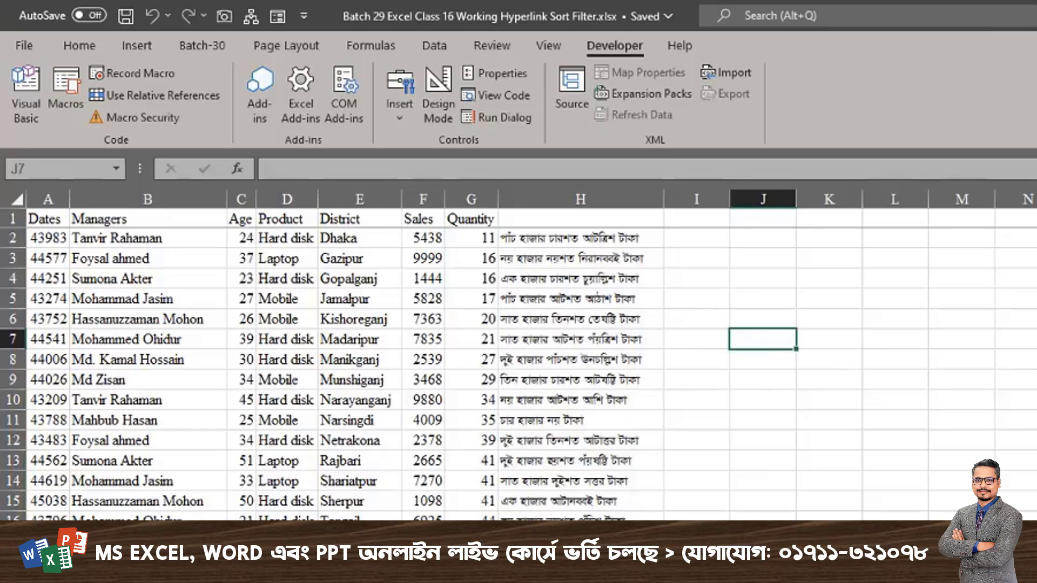
key("alt+F4")
left_click(882, 340)
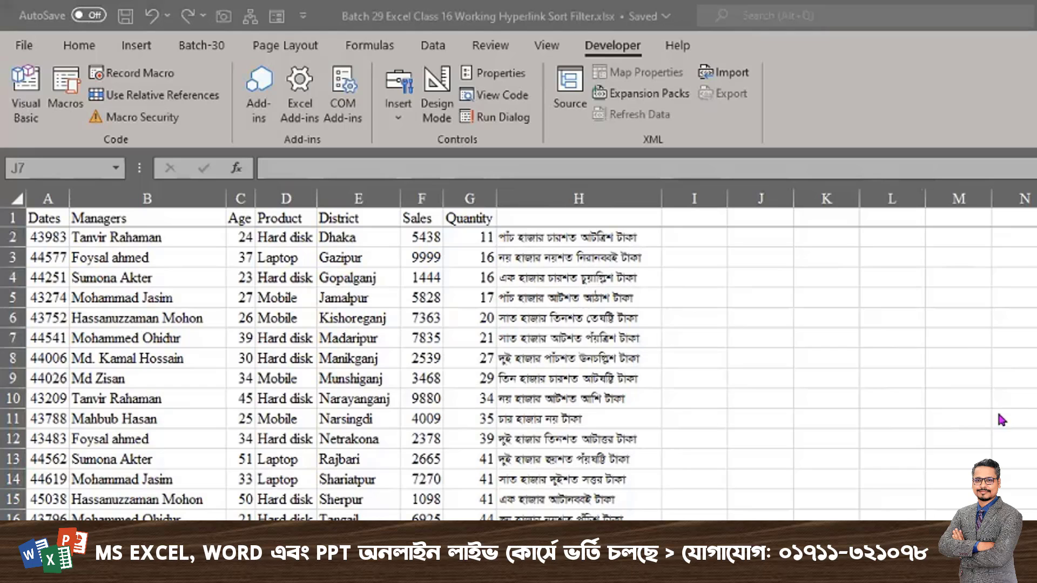
left_click(725, 393)
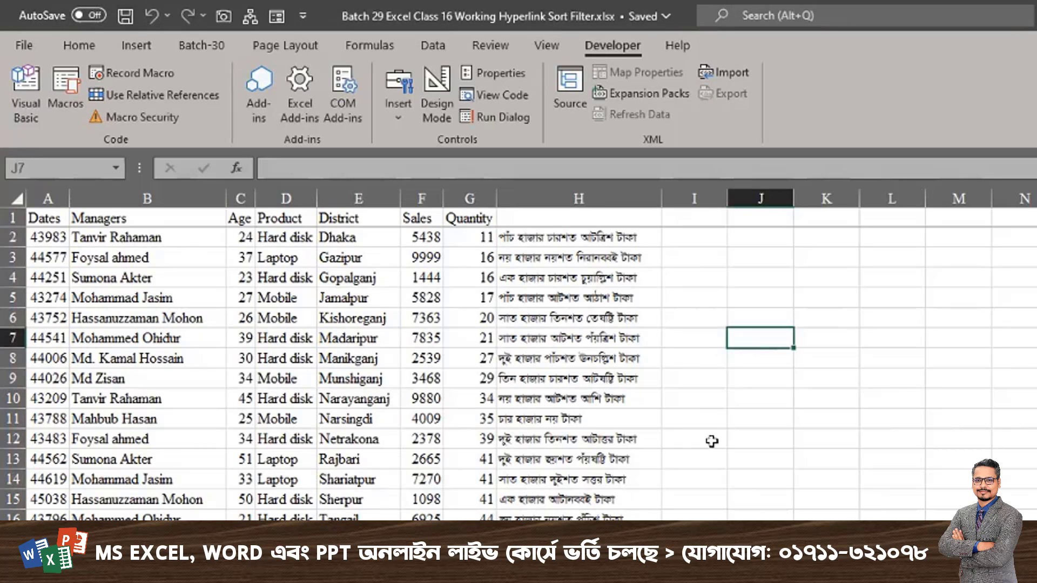
left_click(619, 355)
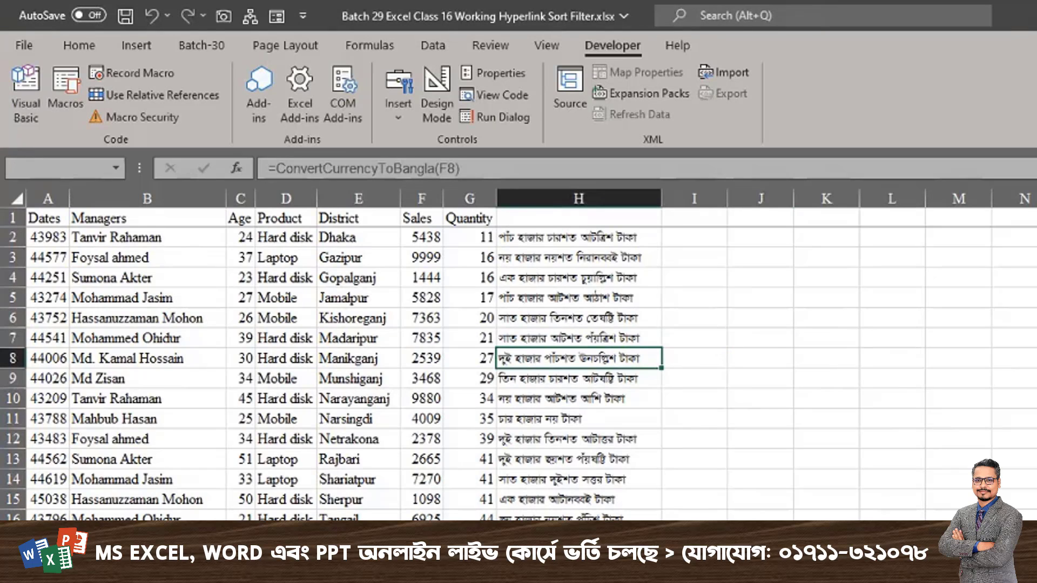
- Close Excel, saving the changes to both the sales workbook and the Personal Macro Workbook
key("alt+F4")
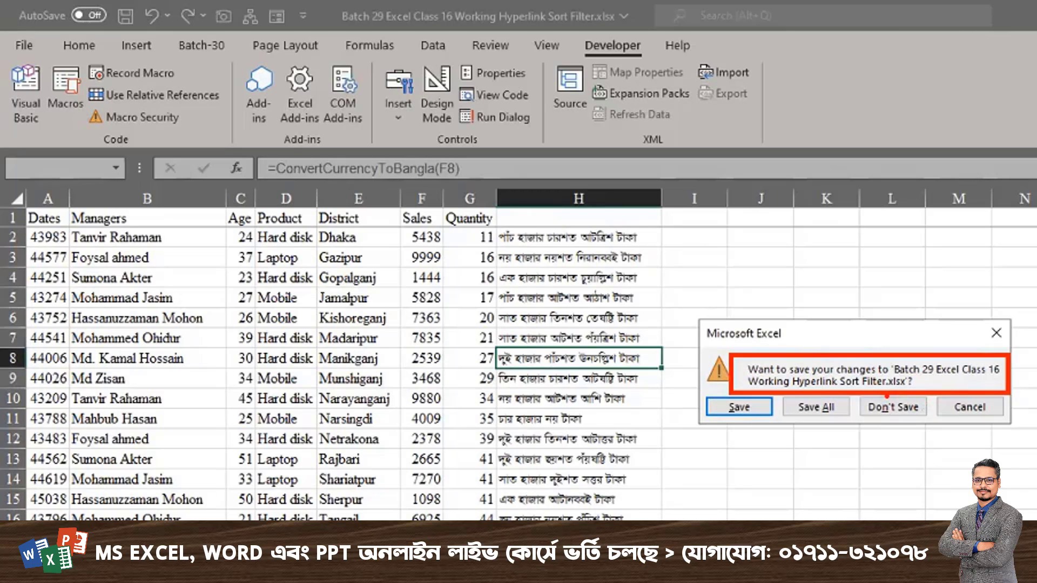
left_click(754, 412)
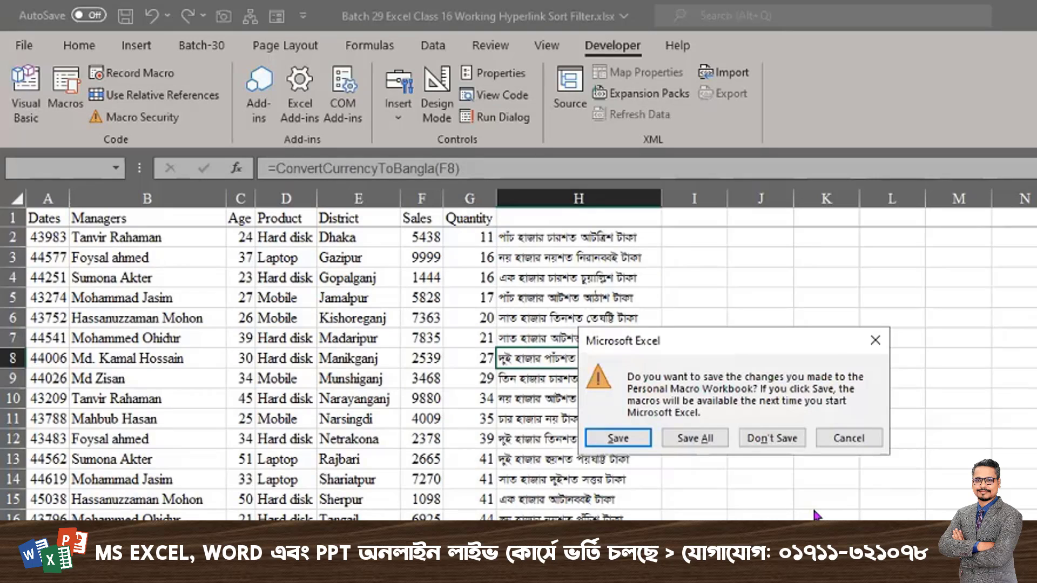
left_click_drag(725, 345, 837, 321)
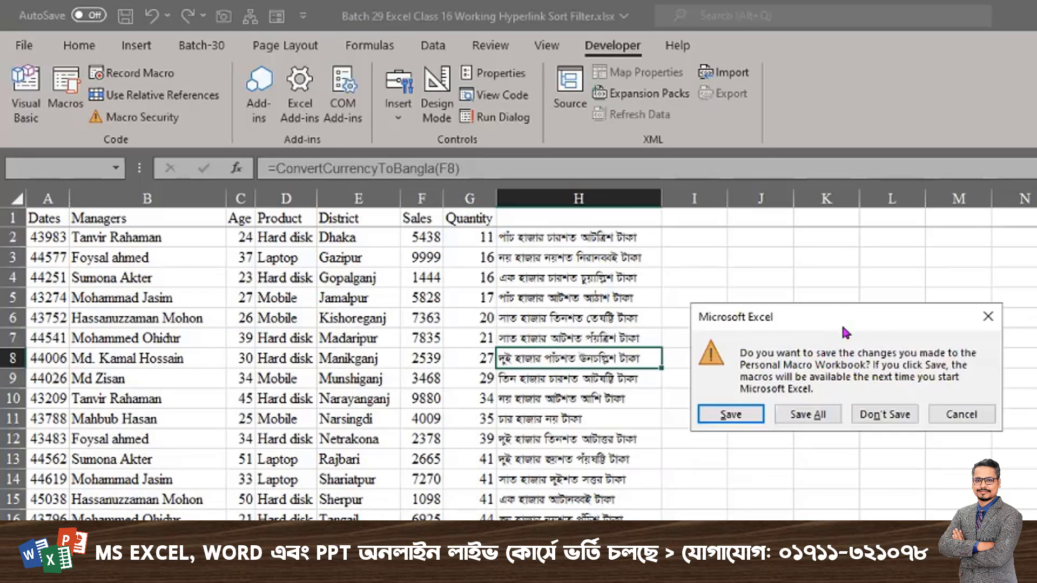
left_click_drag(846, 327, 850, 315)
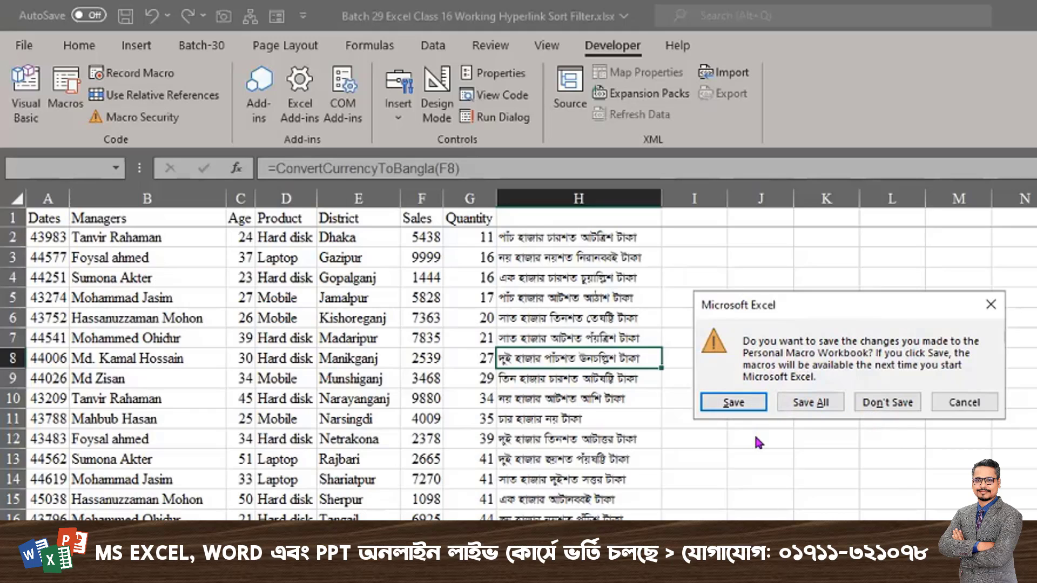
left_click(735, 406)
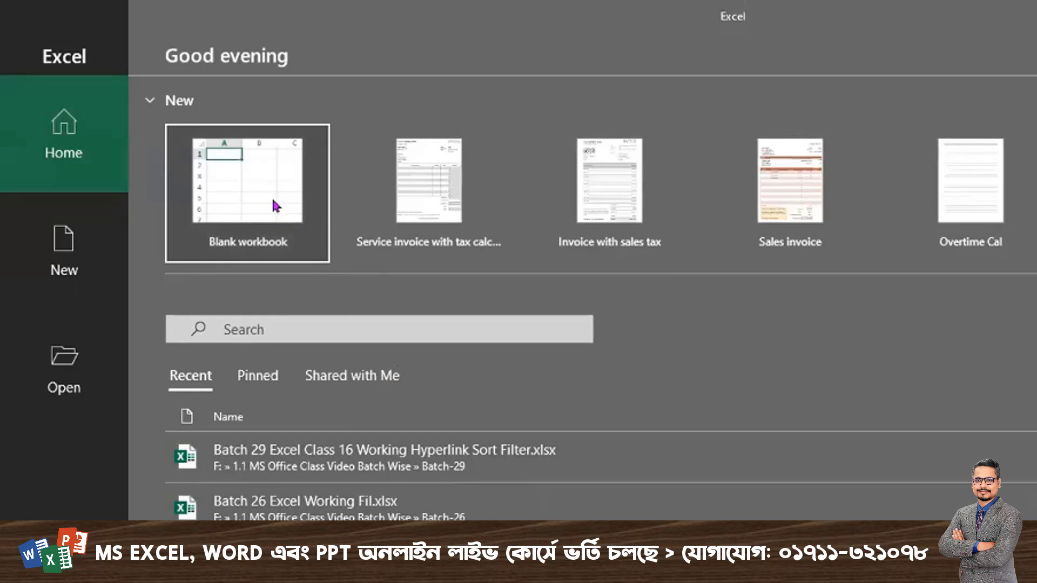
- Open a new blank workbook and run the banglafont macro on cell H12 to test it
left_click(207, 184)
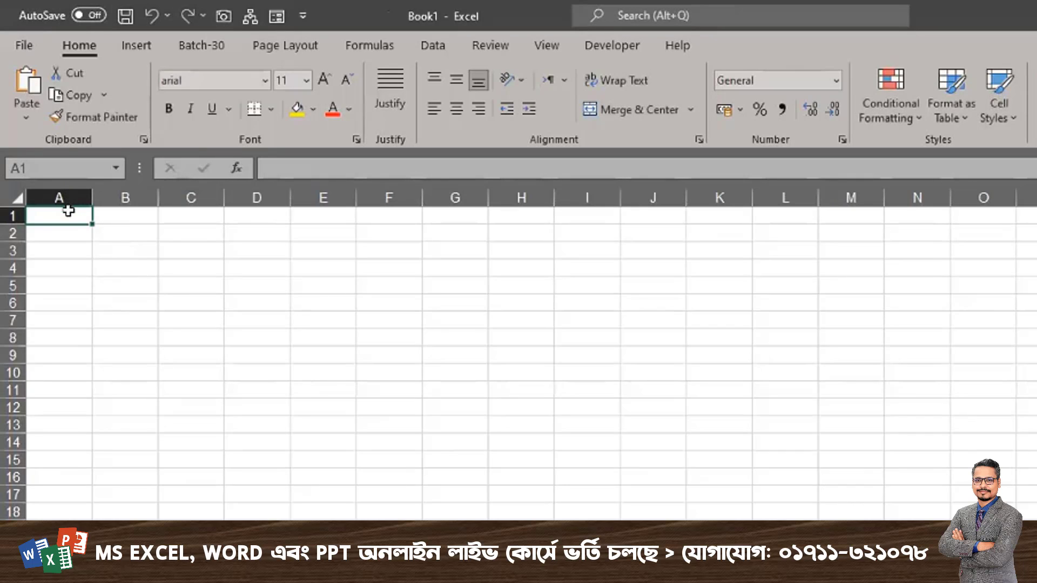
left_click_drag(55, 215, 246, 437)
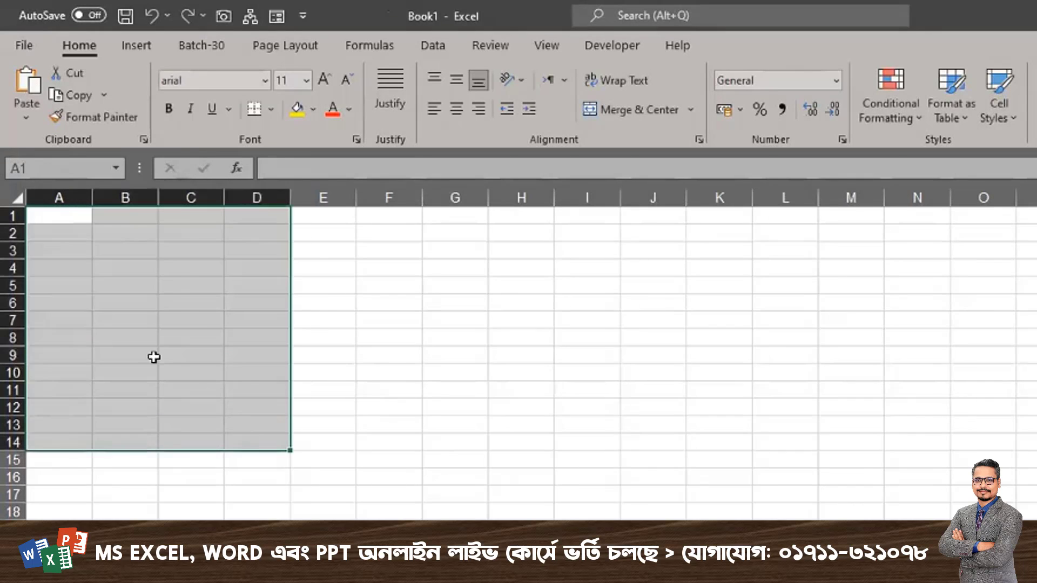
left_click(104, 255)
left_click(67, 215)
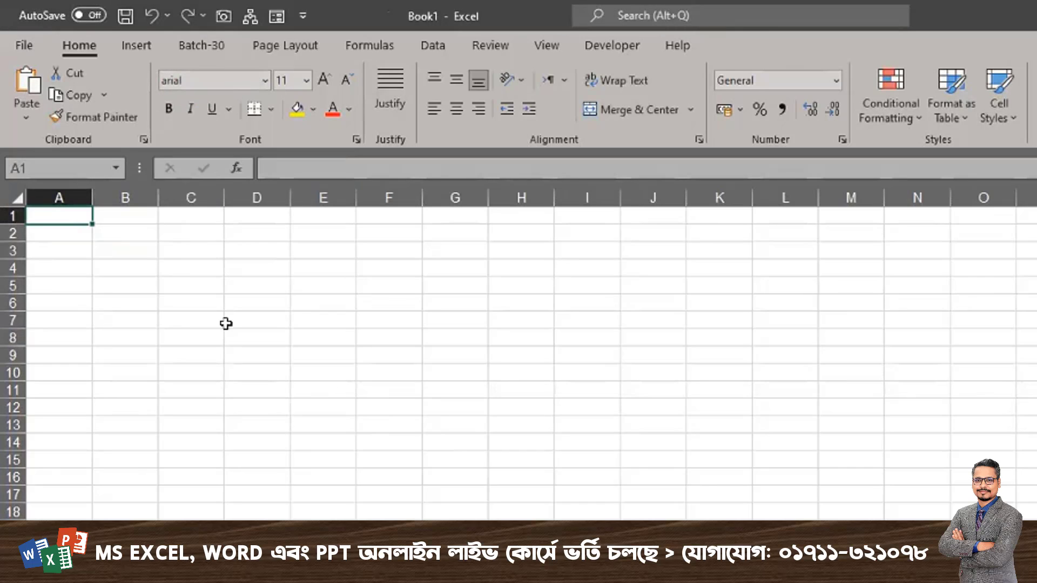
left_click(518, 405)
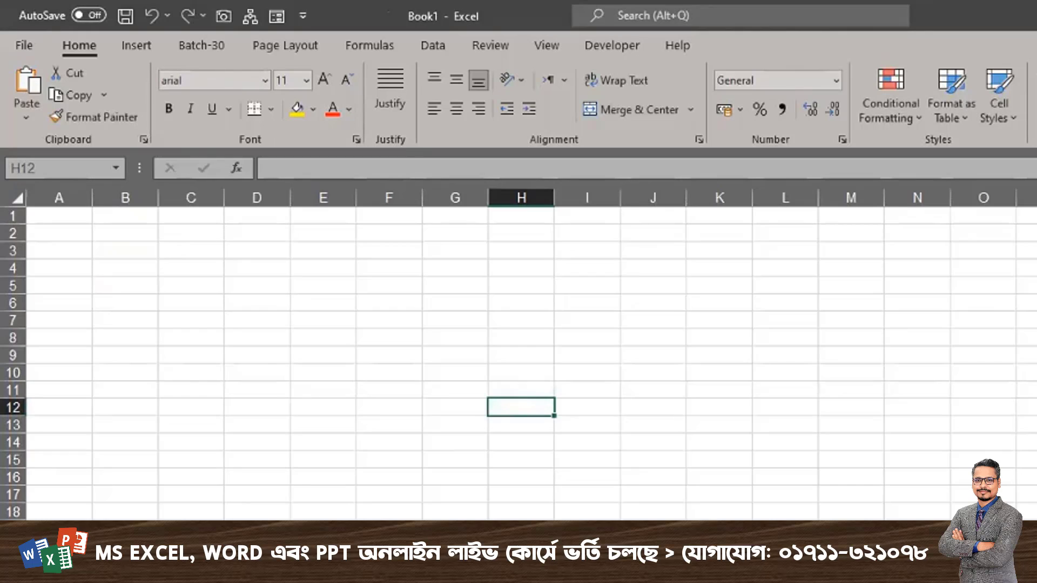
key("ctrl+shift+s")
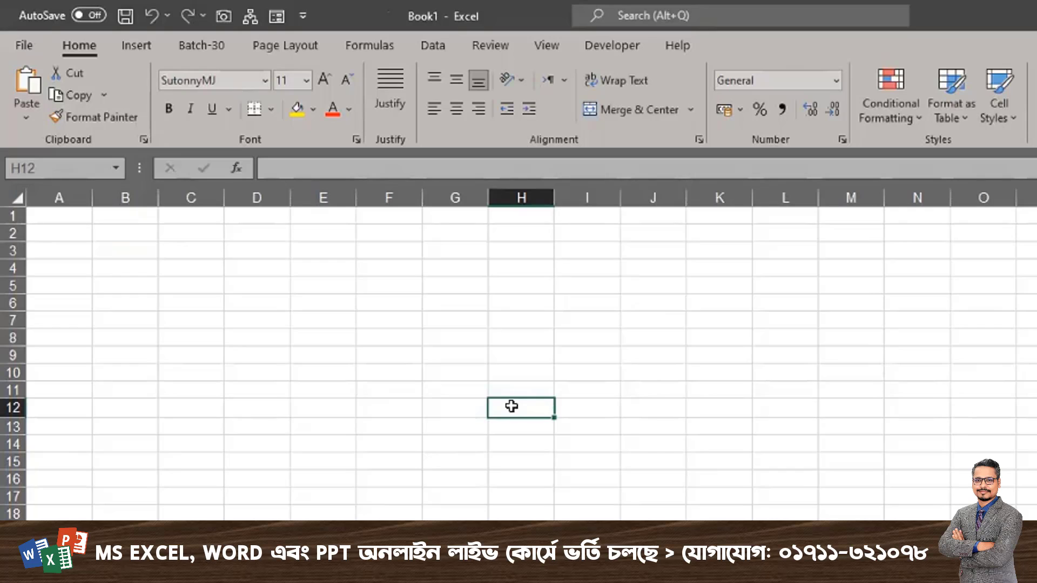
left_click_drag(115, 250, 654, 581)
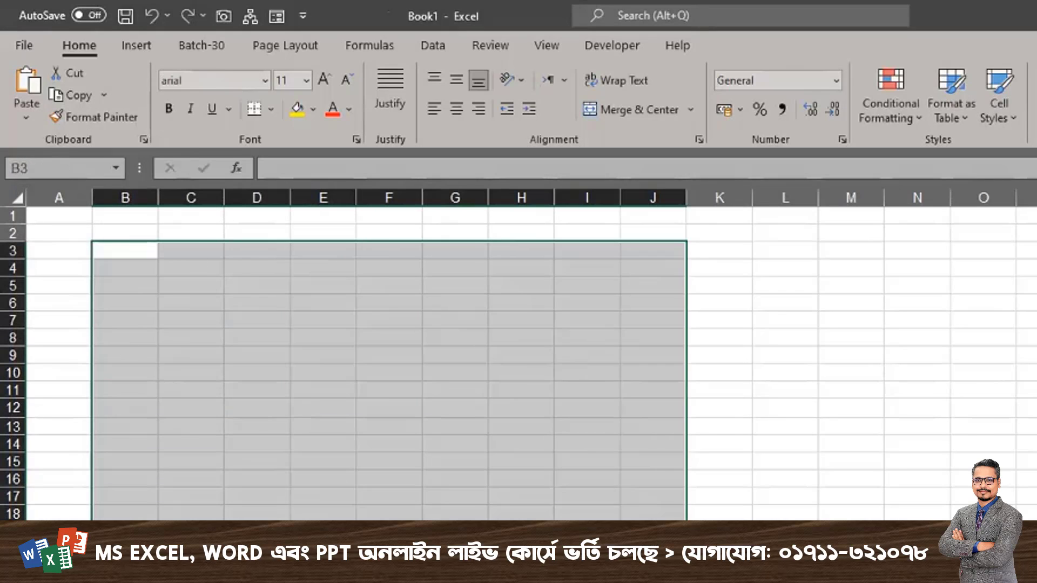
left_click_drag(437, 498, 413, 494)
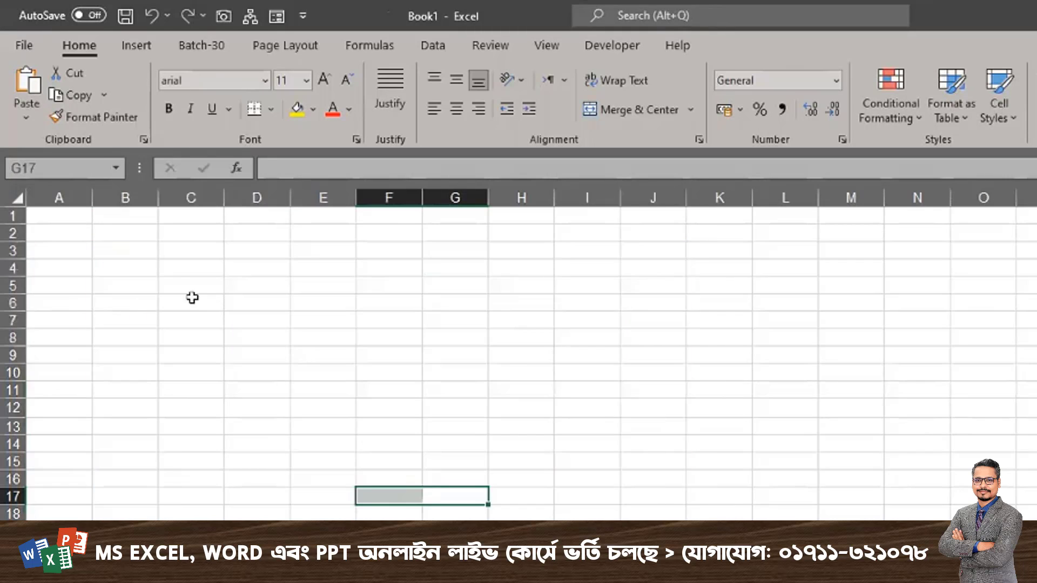
left_click_drag(131, 249, 654, 581)
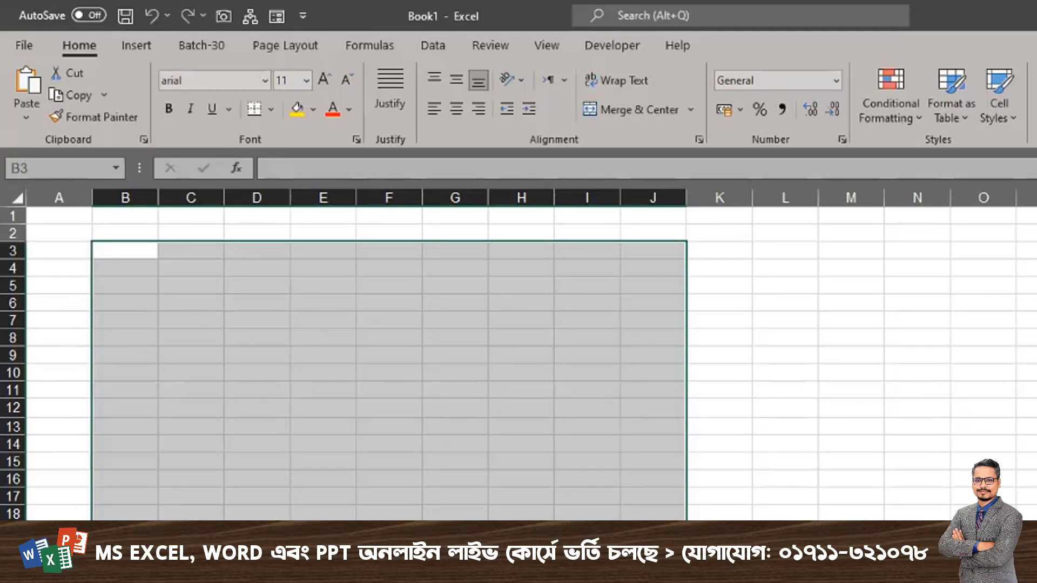
left_click(304, 493)
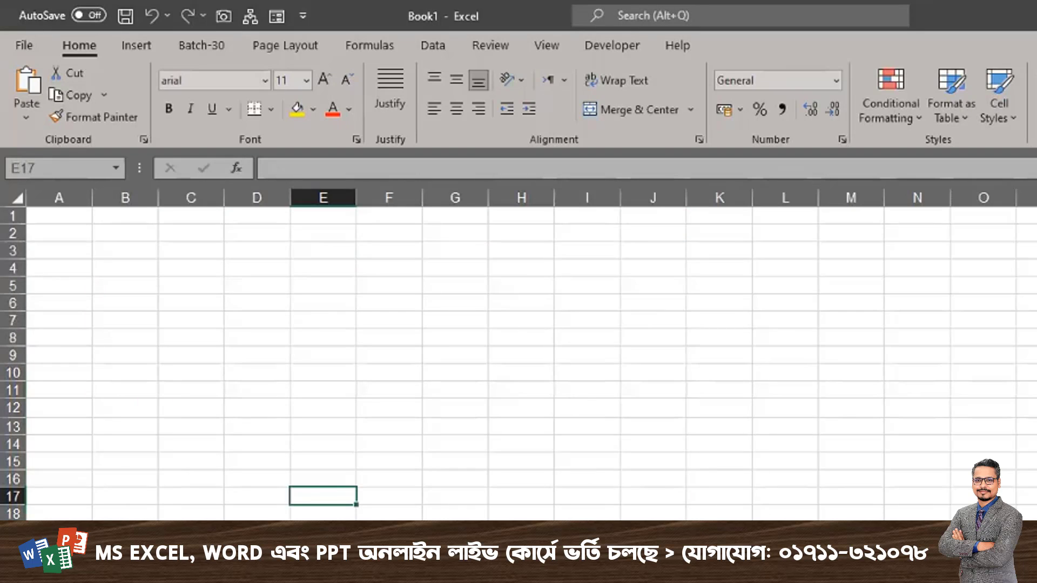
- Close the test workbook, then restart Excel with a new blank workbook
key("alt+F4")
left_click(806, 502)
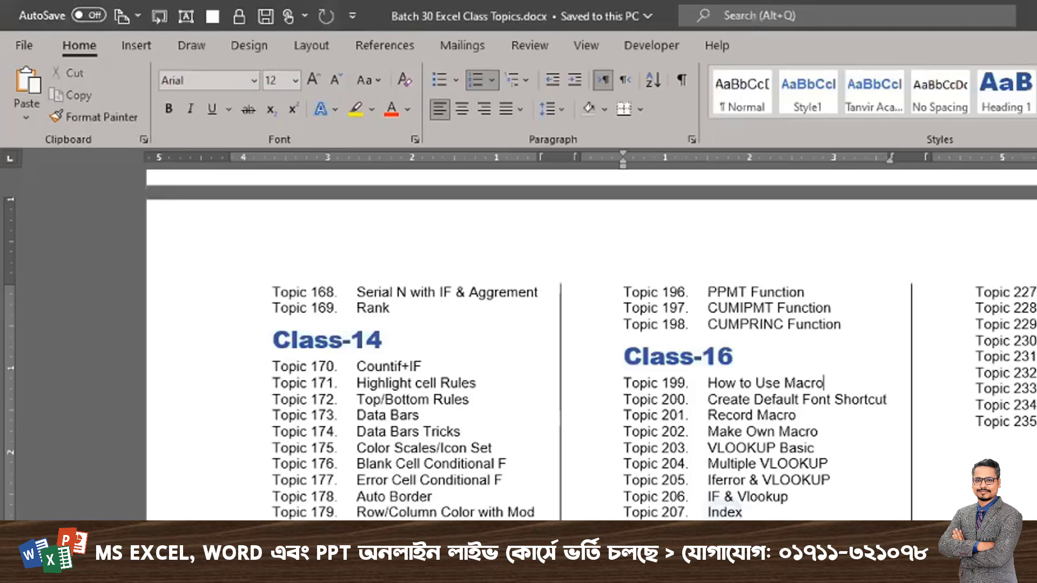
key("super")
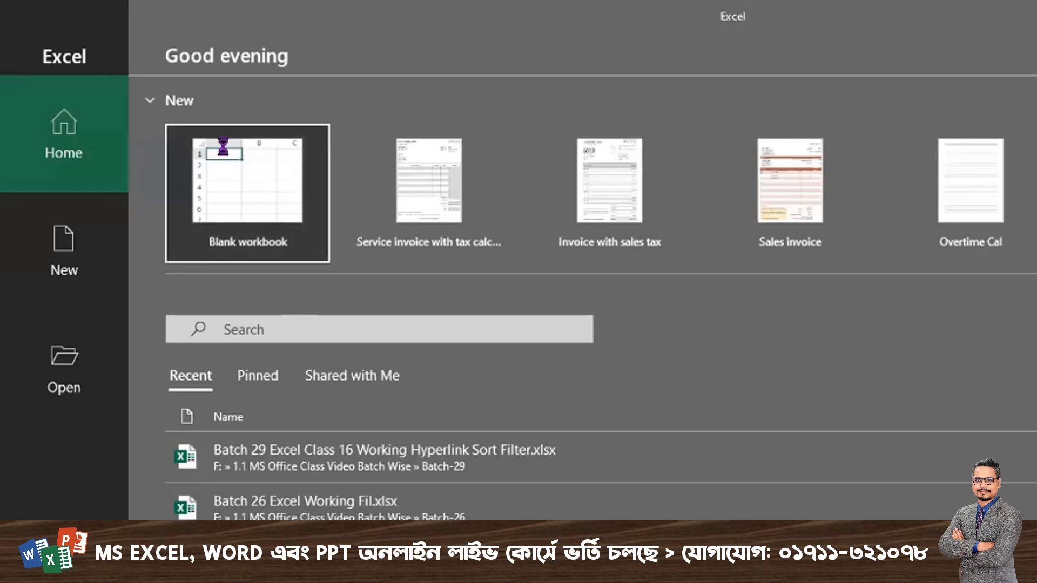
left_click(294, 254)
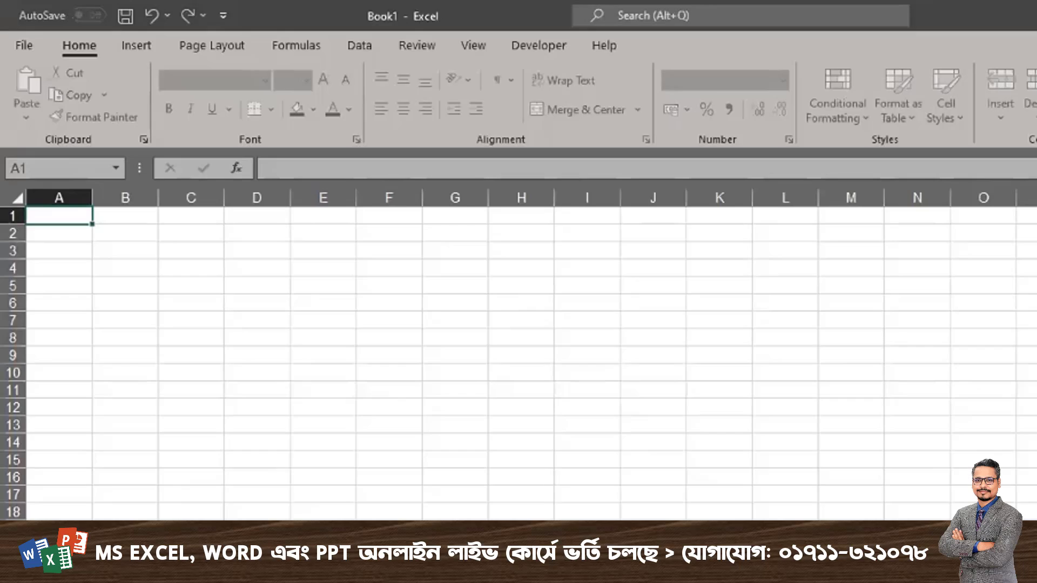
key("alt+w")
key("q")
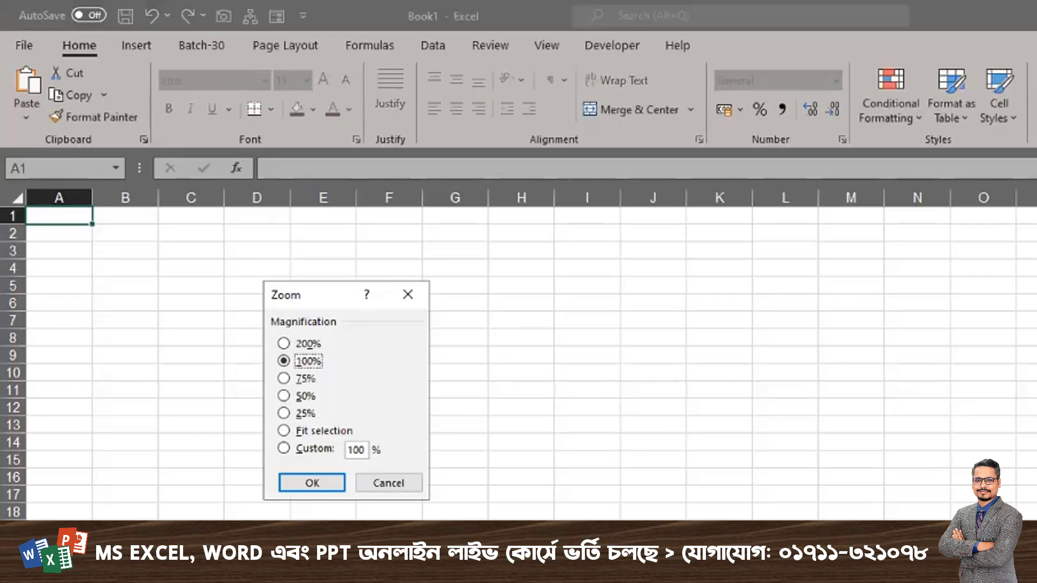
left_click(389, 483)
scroll(522, 336, "up", 3)
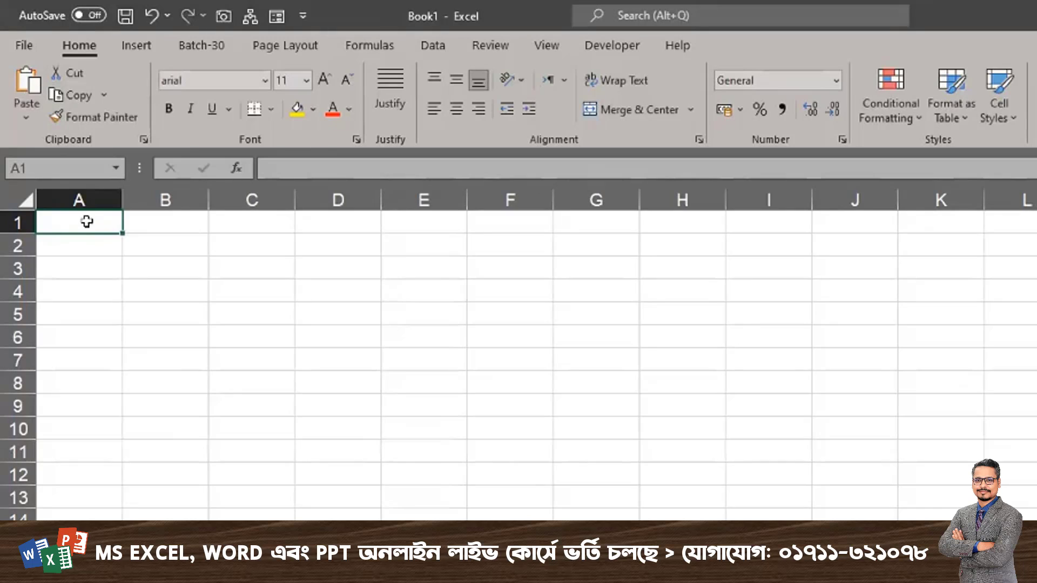
- Start recording a macro named arialblack with shortcut Ctrl+Shift+A, stored in the Personal Macro Workbook
left_click(597, 48)
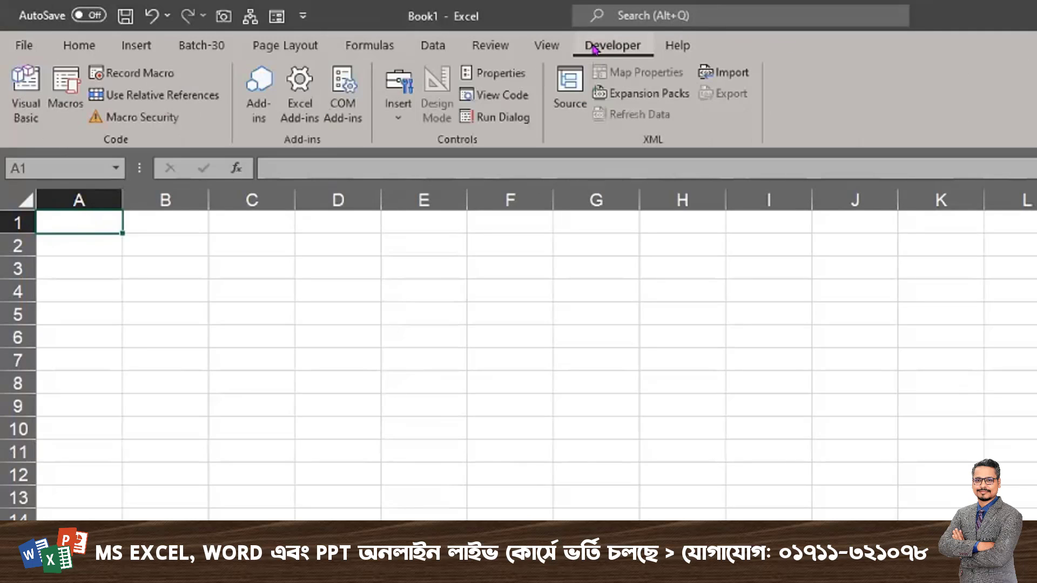
left_click(92, 74)
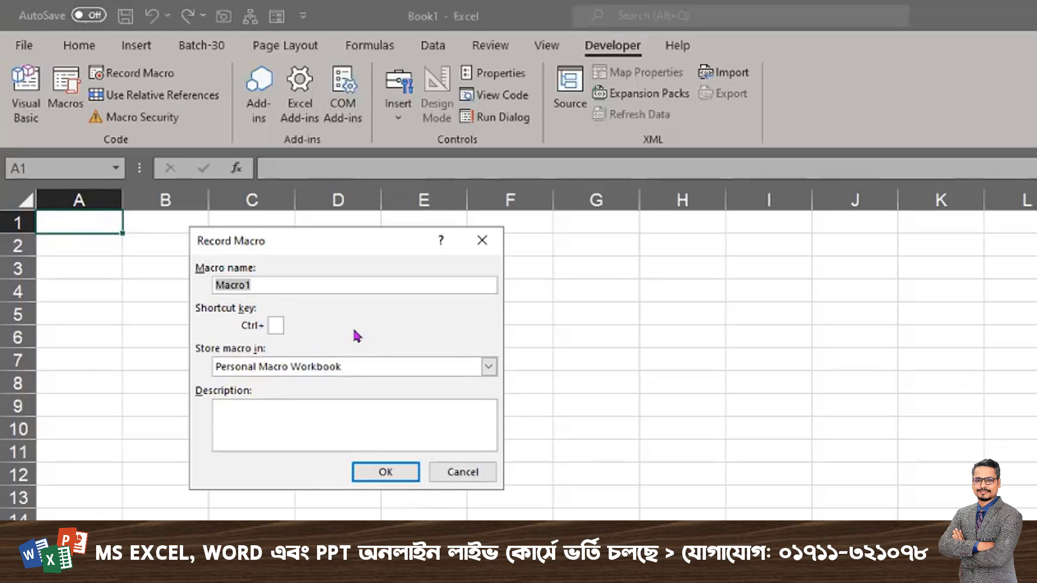
type("arialblack")
left_click(277, 327)
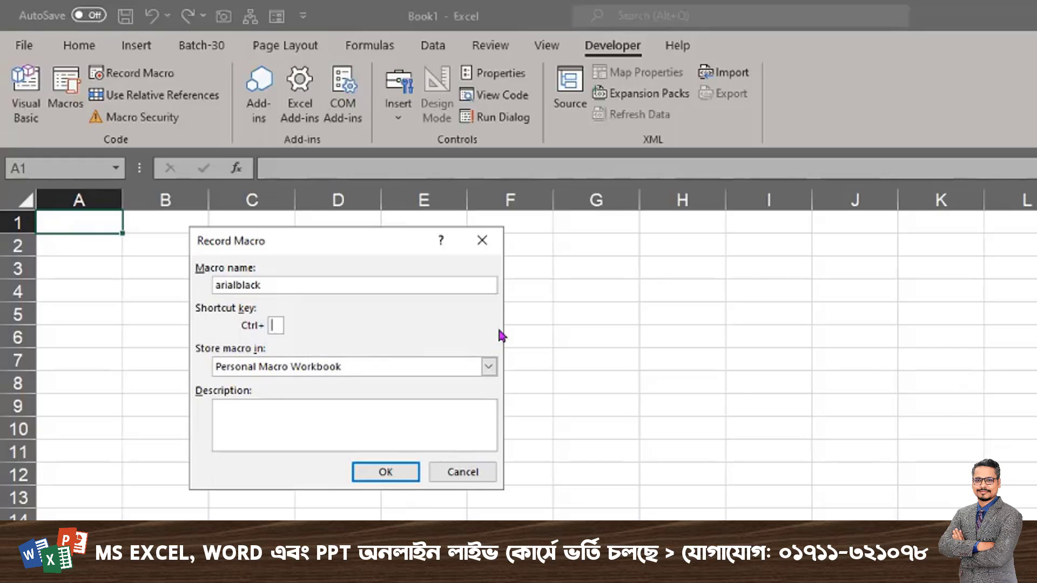
type("A")
left_click(300, 371)
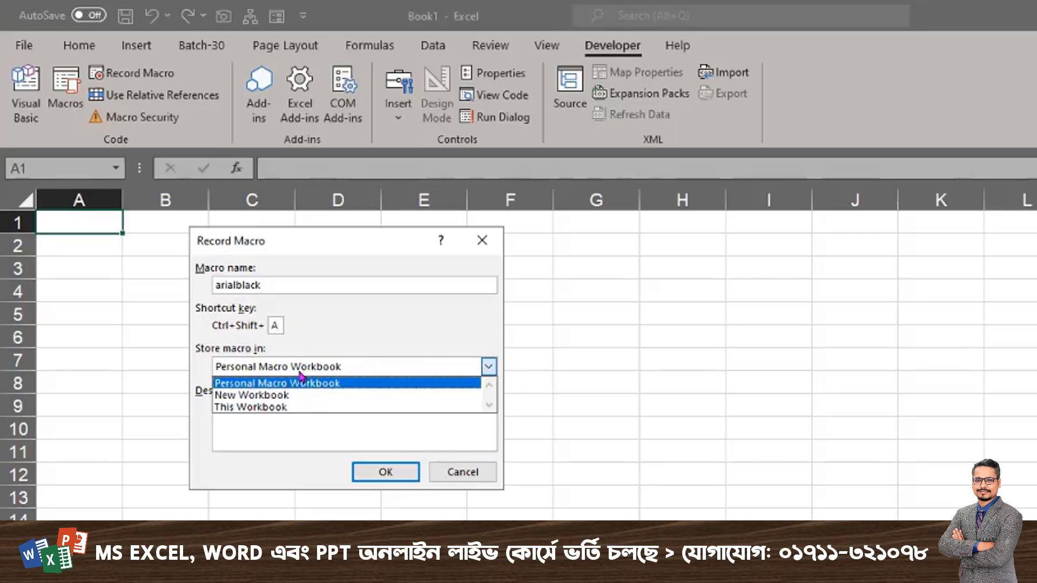
left_click(294, 384)
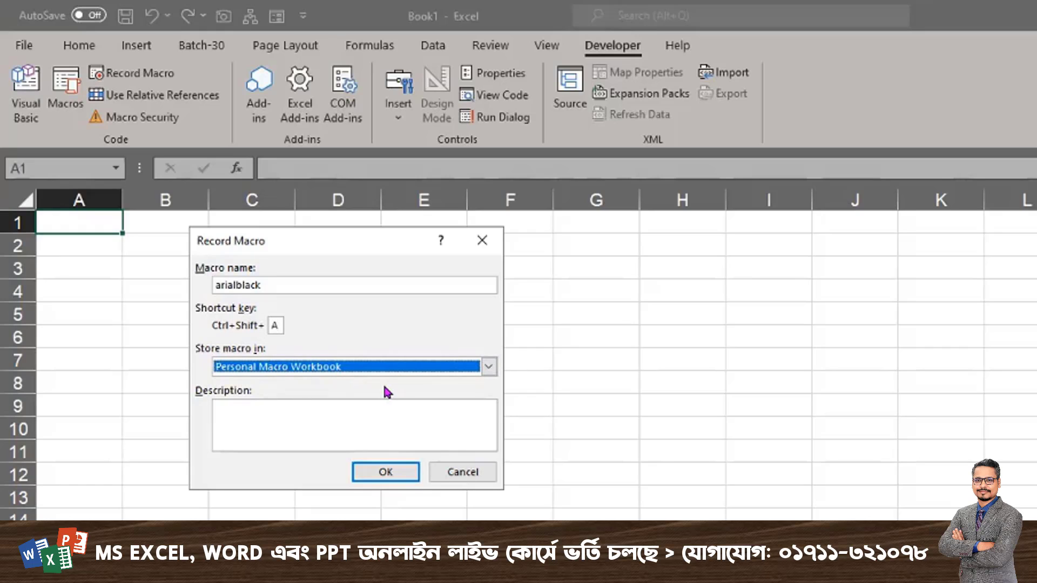
left_click(365, 478)
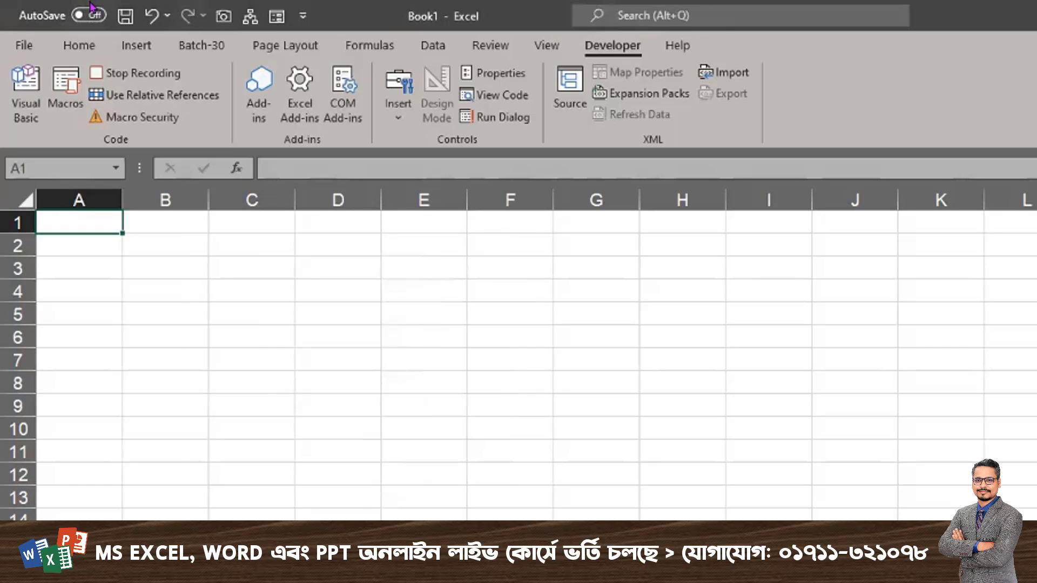
- Record setting cell A1's font to Arial Black at size 12, and stop the macro recording
left_click(88, 48)
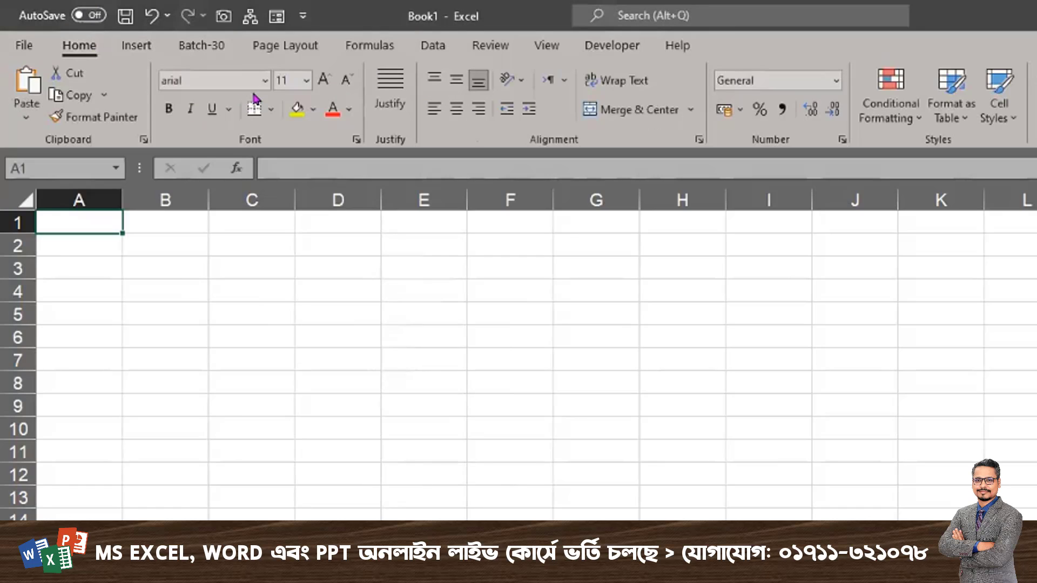
left_click(213, 80)
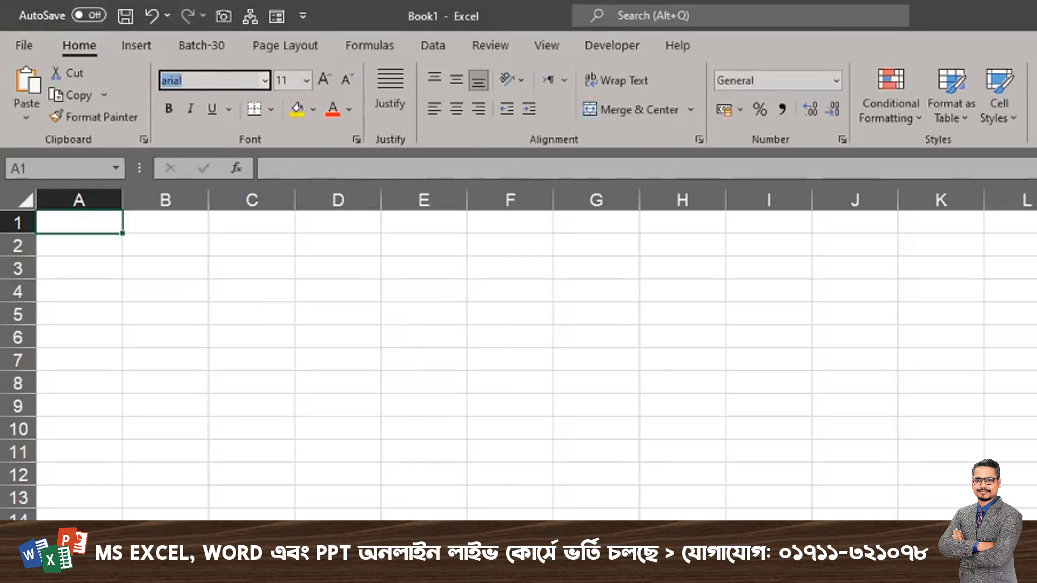
type("Arial Black")
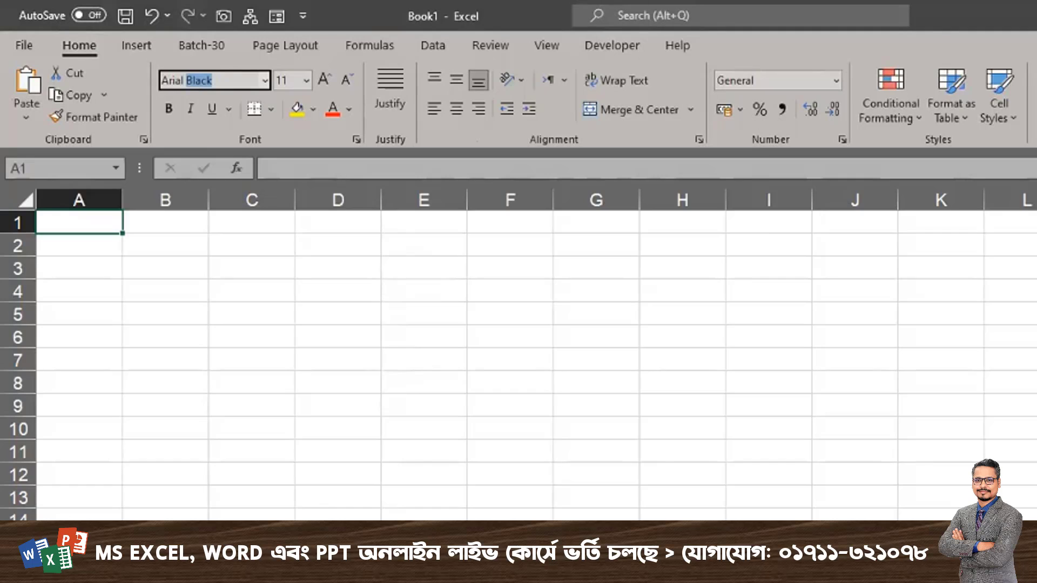
key("Return")
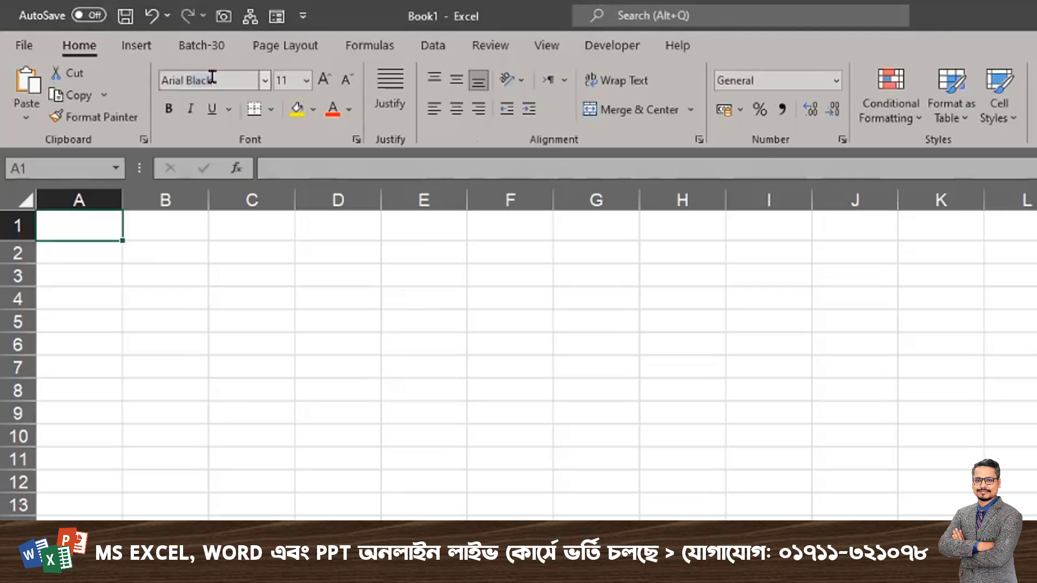
left_click(306, 82)
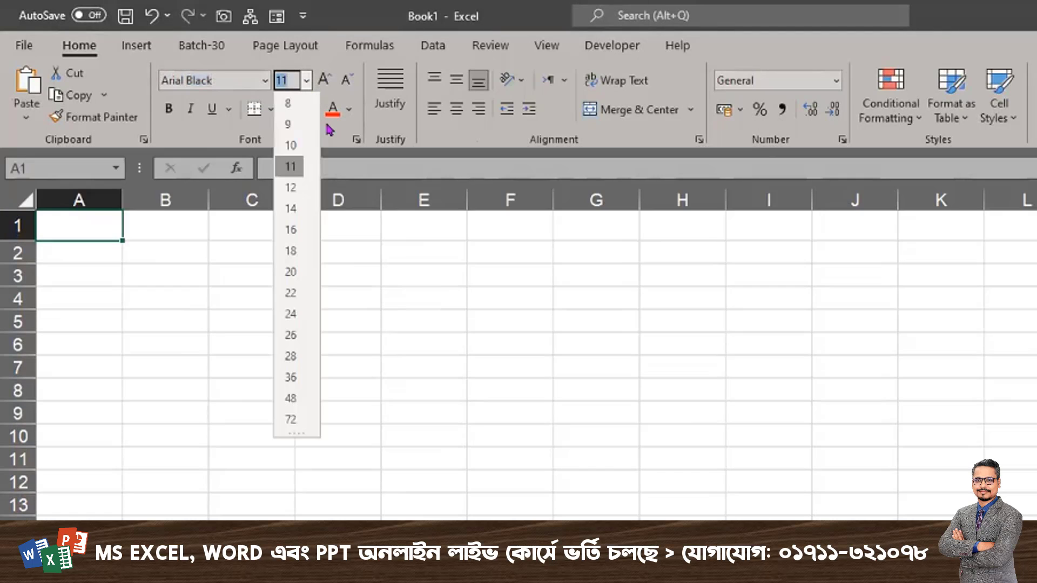
left_click(297, 187)
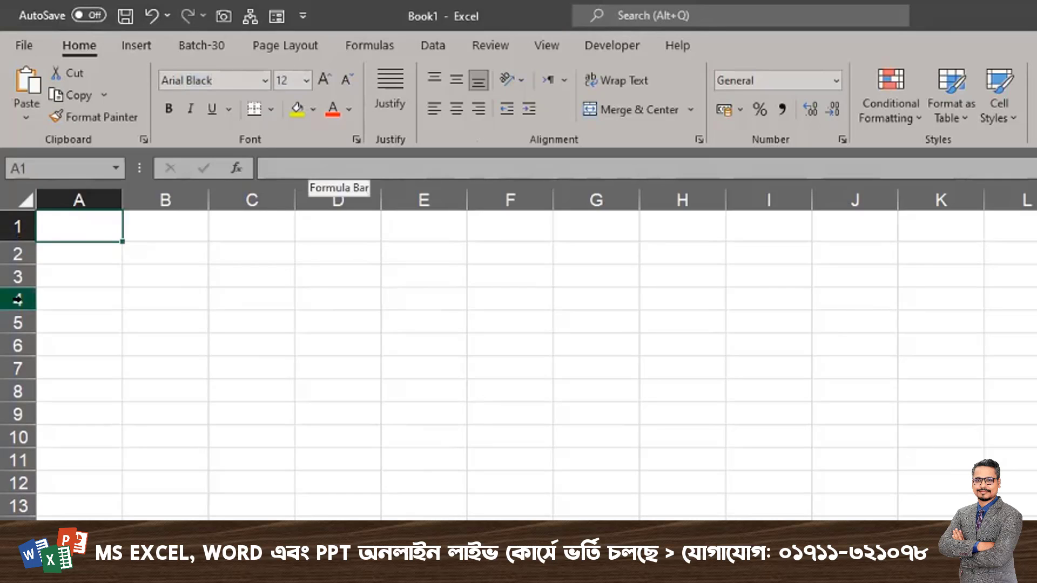
left_click(613, 47)
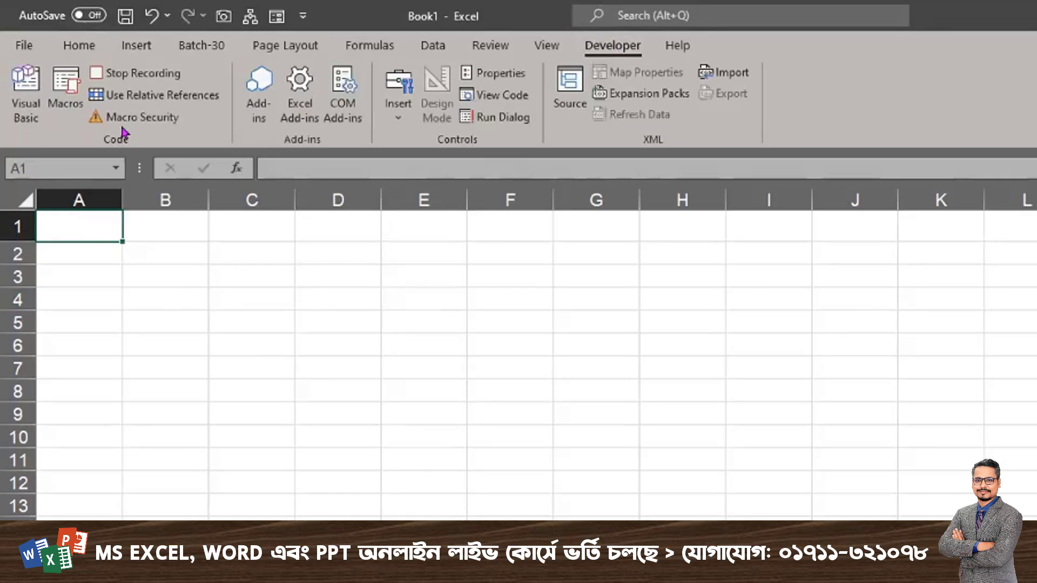
left_click(129, 76)
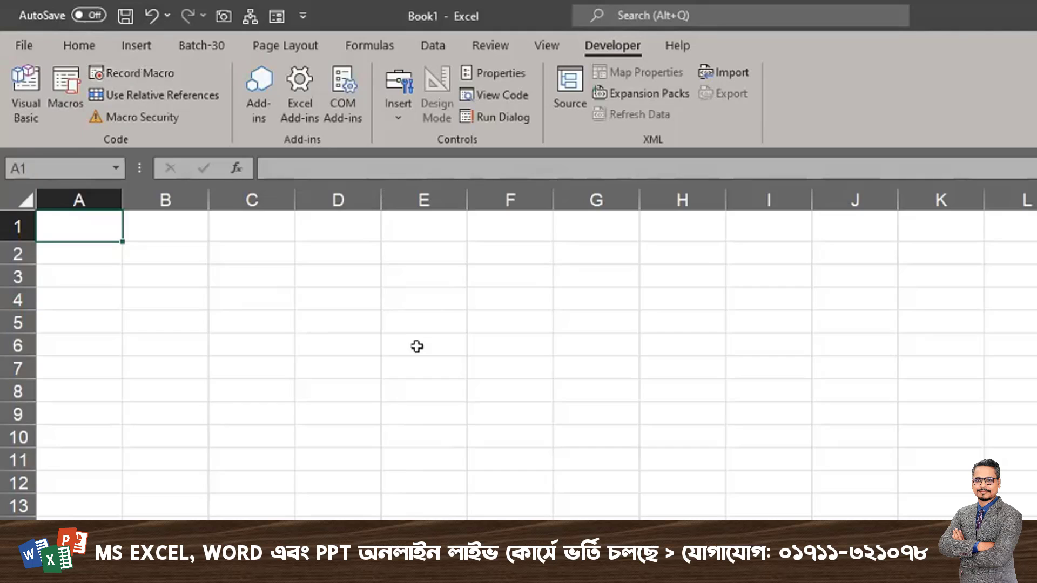
- Close Excel, discarding the changes to Book1 but saving the Personal Macro Workbook
key("alt+F4")
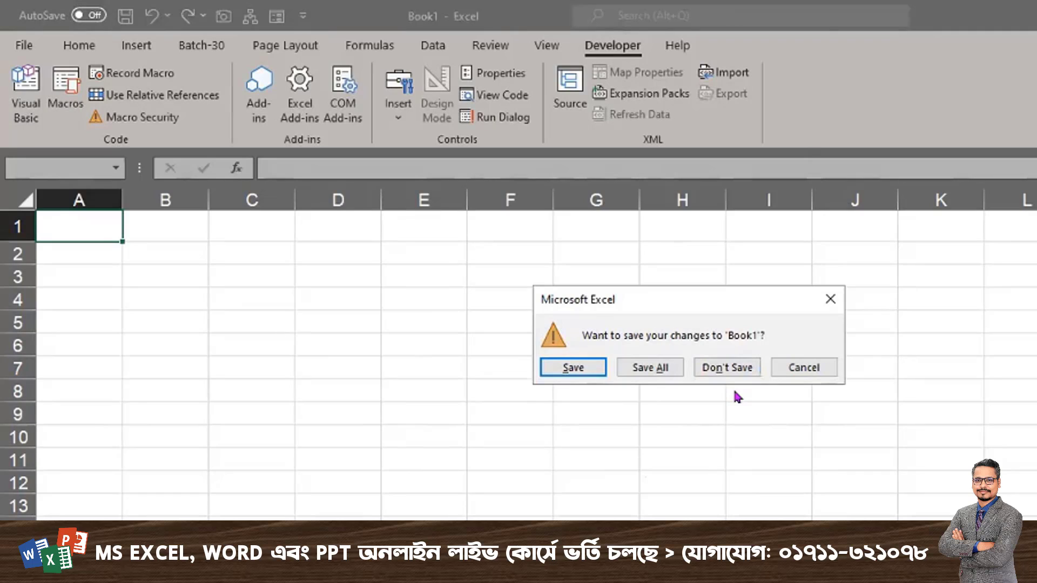
left_click(711, 373)
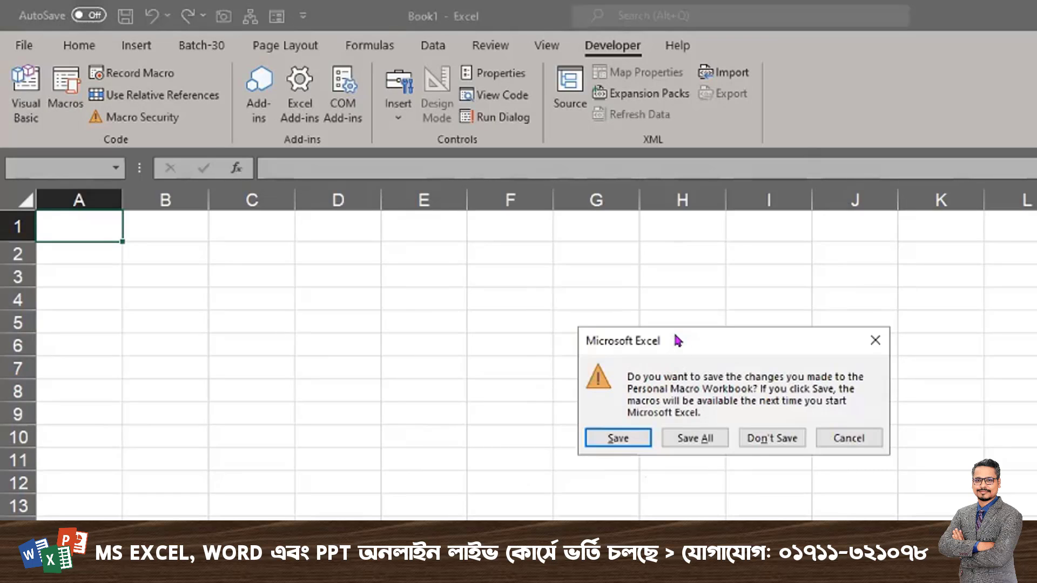
left_click_drag(744, 342, 590, 291)
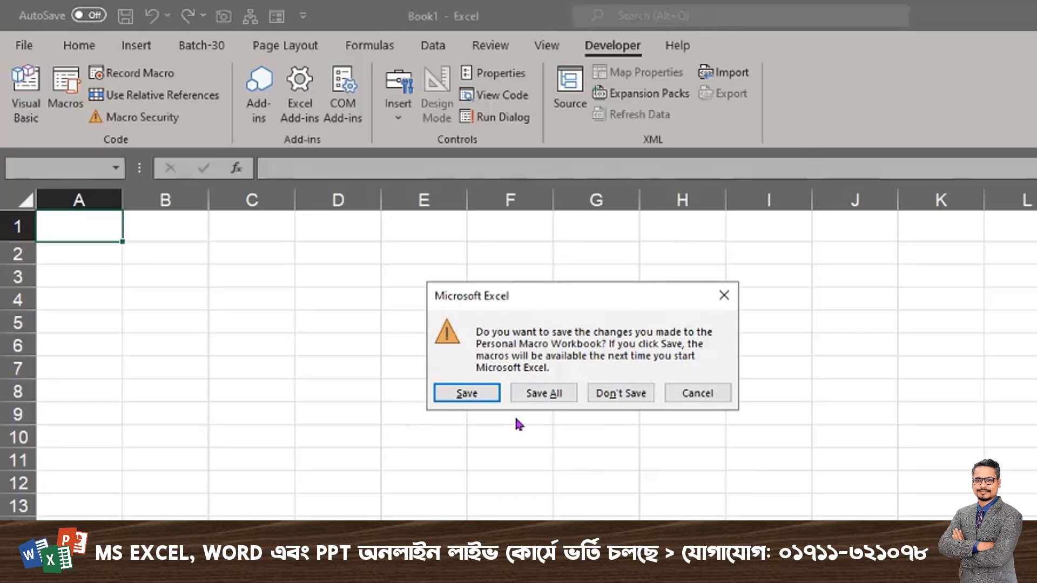
left_click(468, 397)
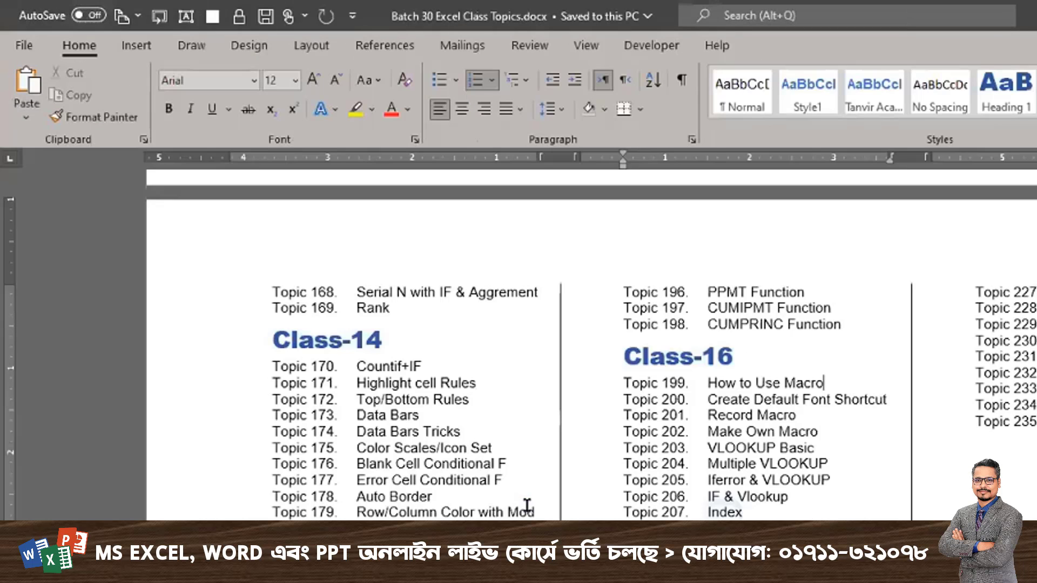
- Reopen the Batch 29 Excel Class 16 Working Hyperlink Sort Filter workbook from Excel's recent files
right_click(912, 576)
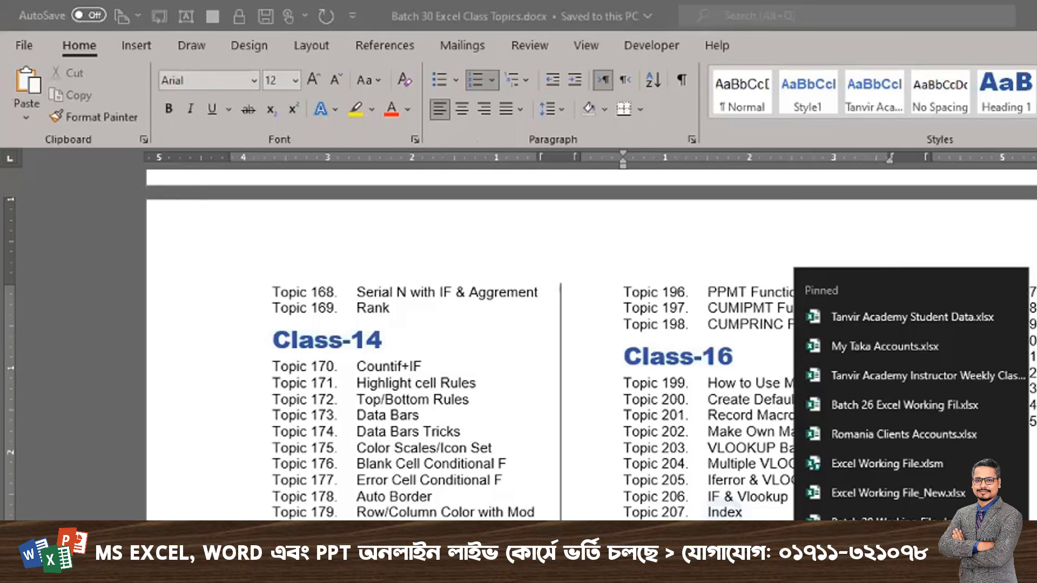
left_click(886, 552)
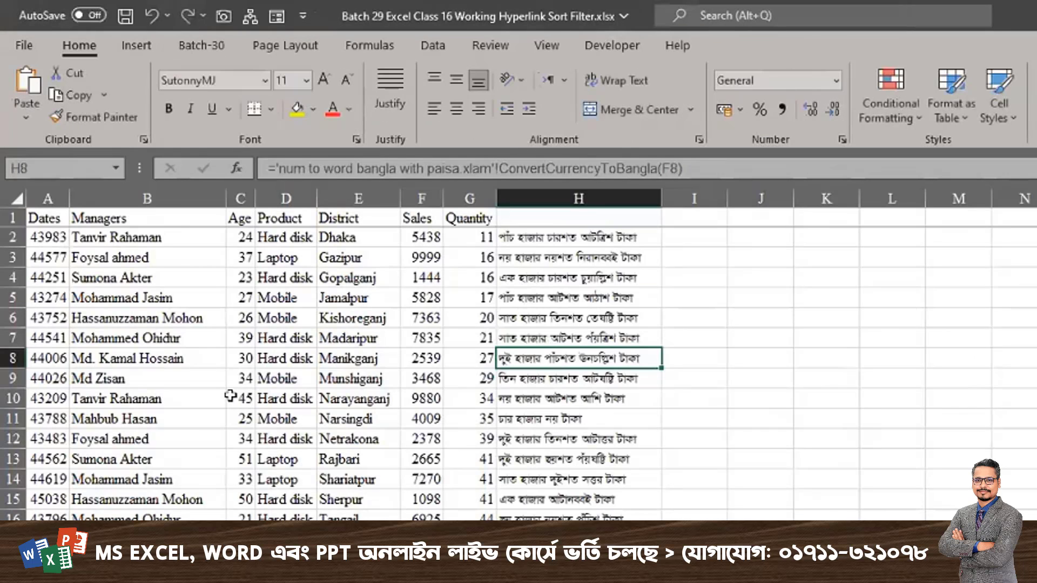
left_click(238, 399)
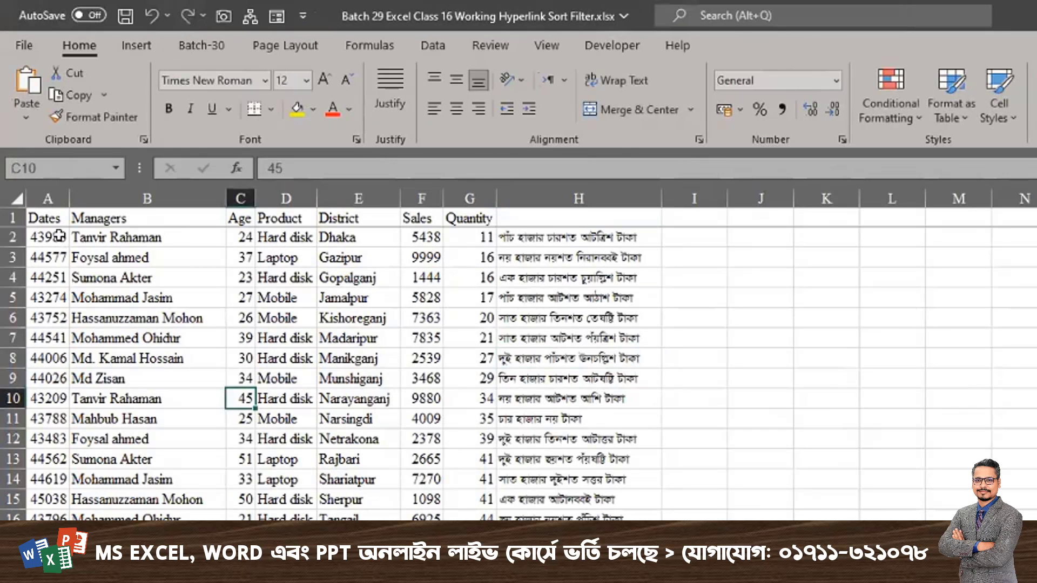
- Run the arialblack macro on the manager names in B2:B15 and fit column B's width to its contents
left_click_drag(98, 232, 143, 494)
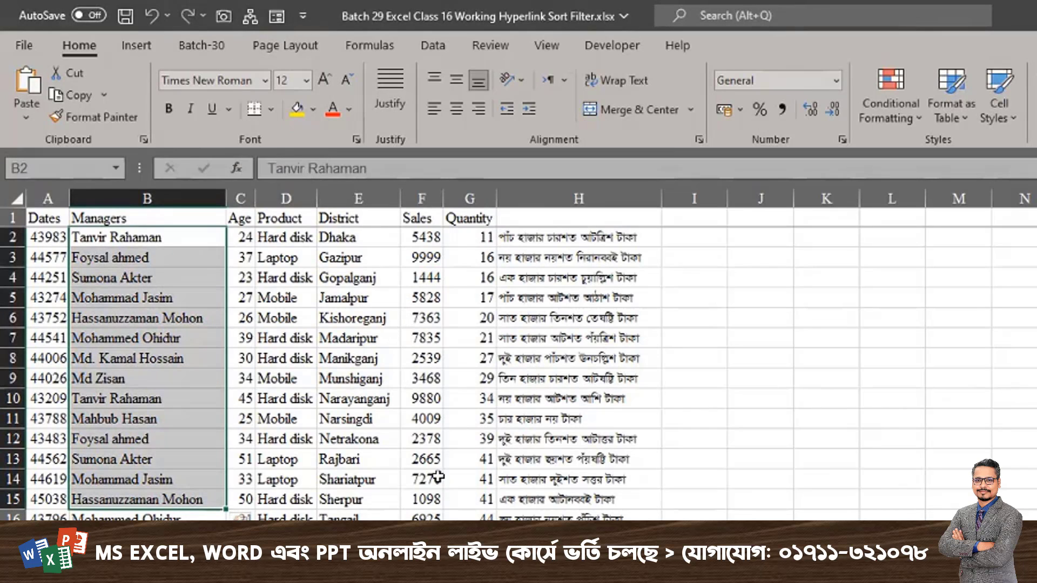
key("ctrl+shift+a")
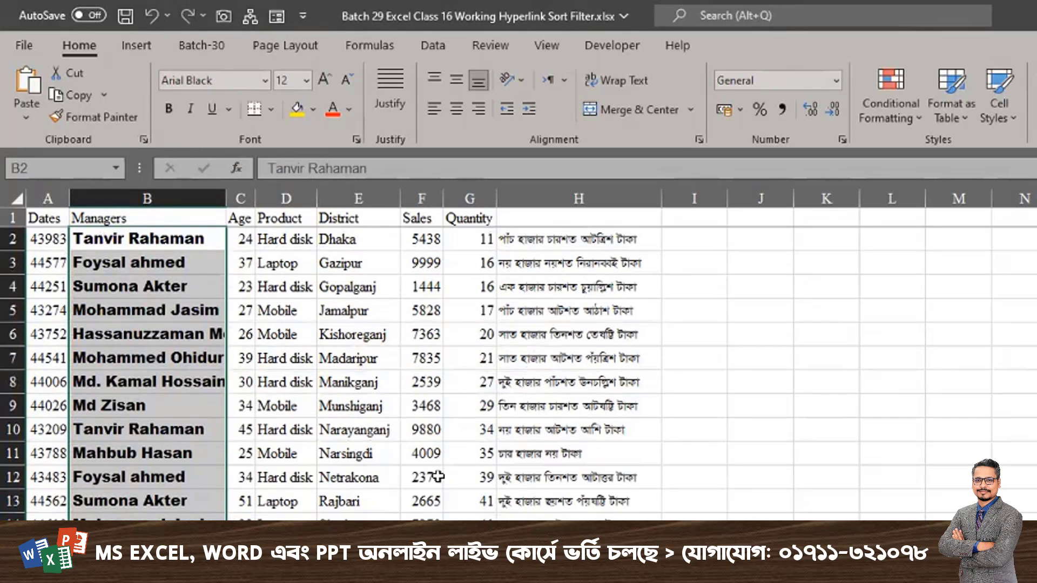
double_click(227, 198)
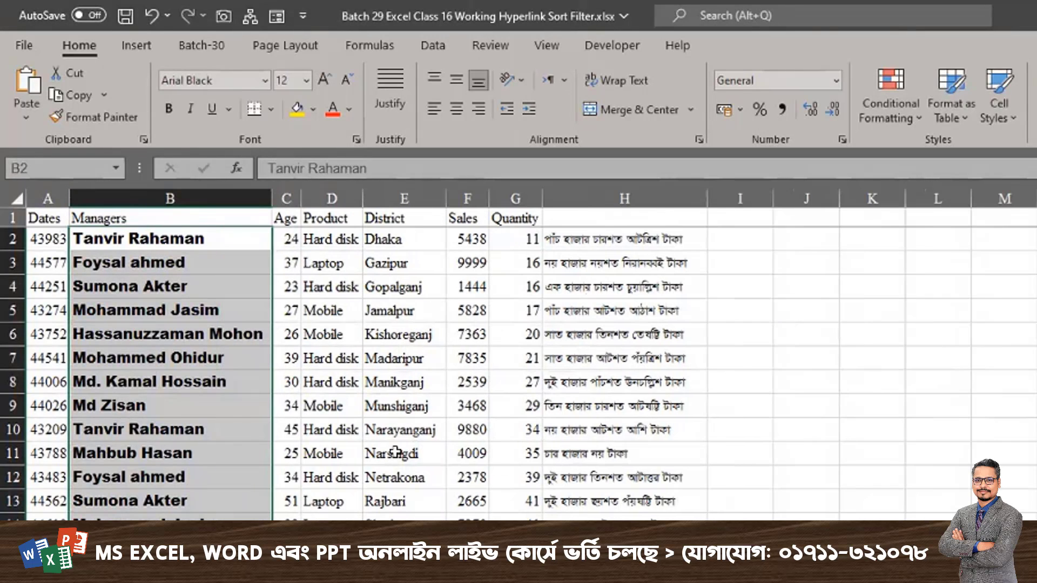
left_click(360, 431)
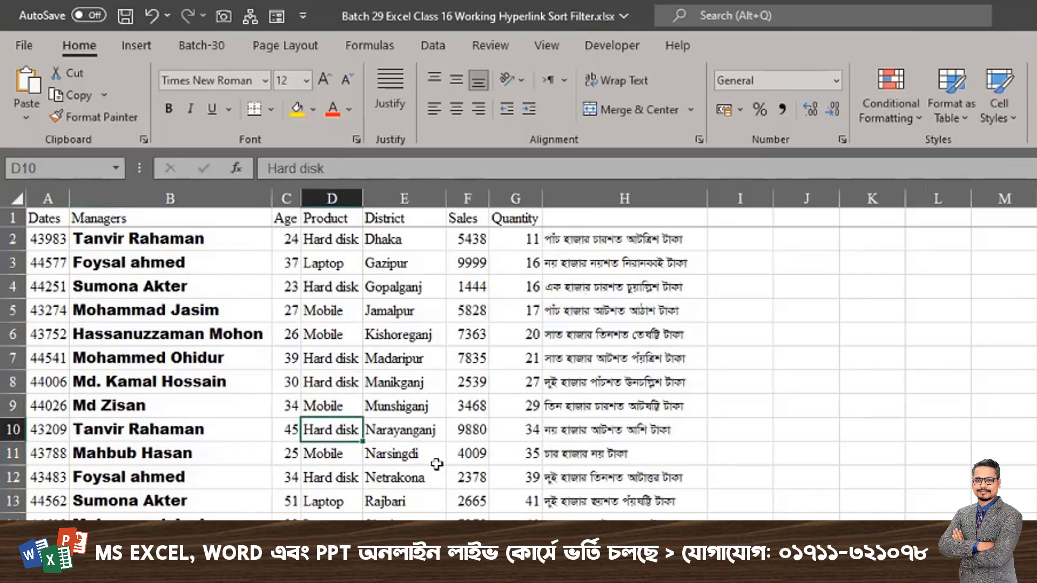
left_click(203, 353)
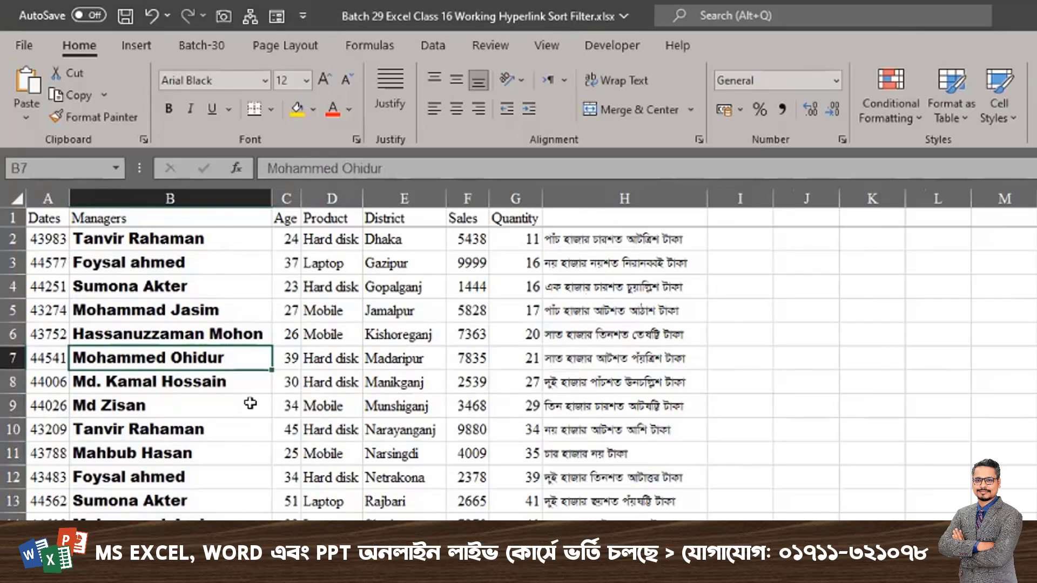
- Undo the last width change of column B and fit the column to its contents again
key("ctrl+z")
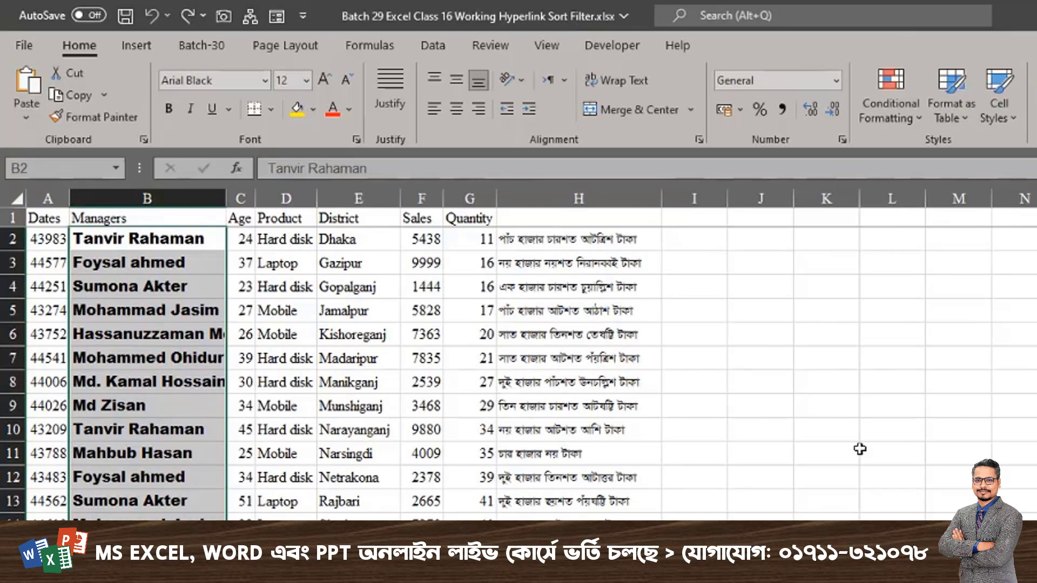
left_click(835, 408)
left_click(938, 428)
left_click(889, 547)
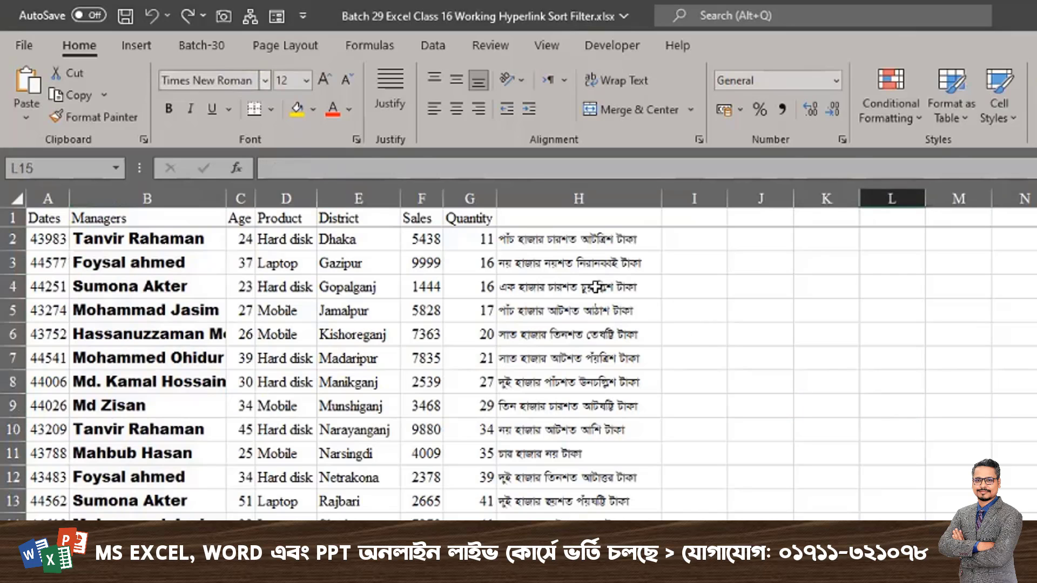
left_click(885, 358)
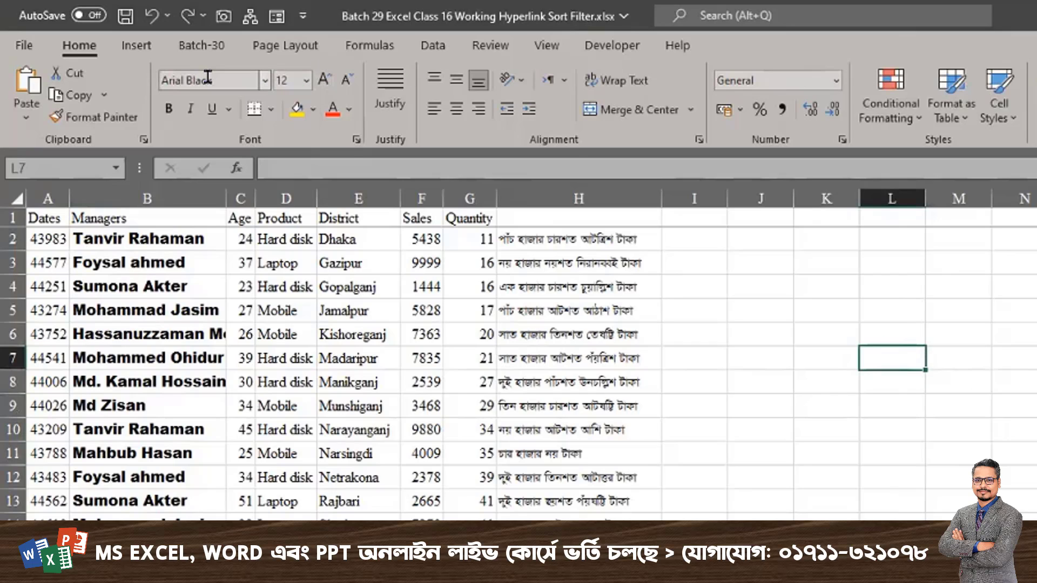
left_click(761, 547)
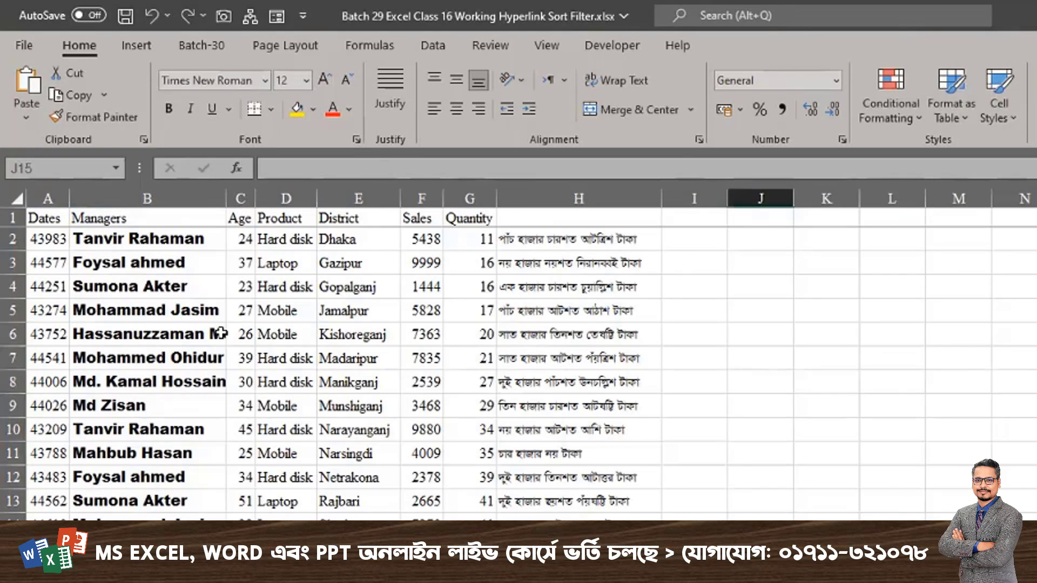
double_click(226, 198)
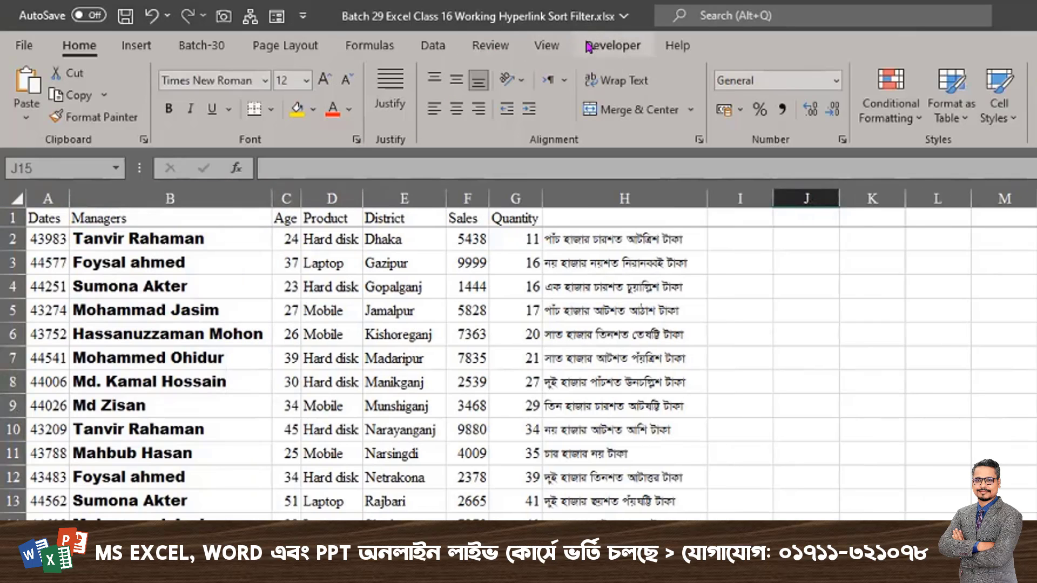
- Step into the arialblack macro from the Personal Macro Workbook and examine its recorded VBA code
left_click(611, 46)
left_click(64, 98)
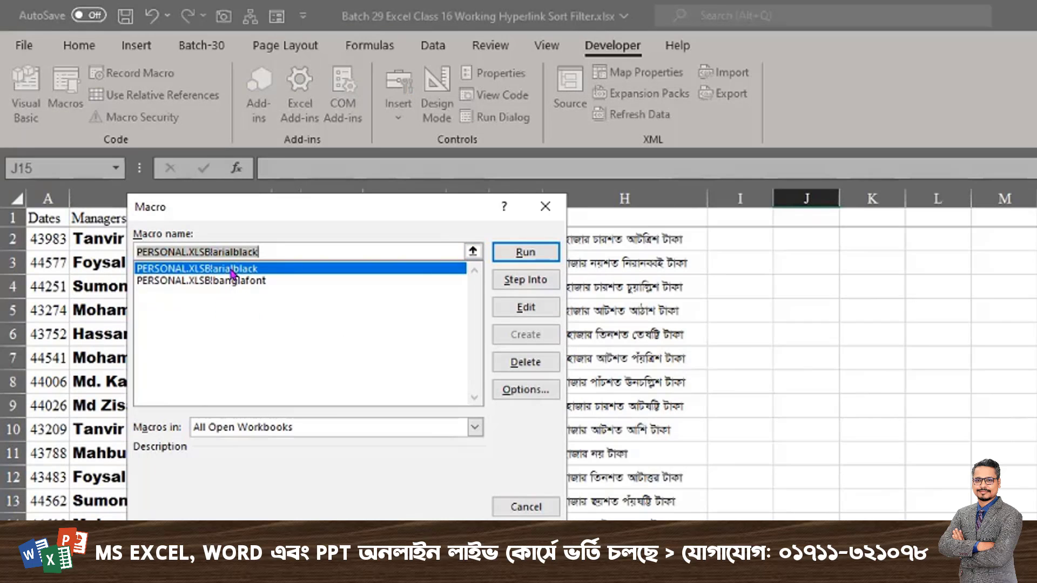
left_click(516, 256)
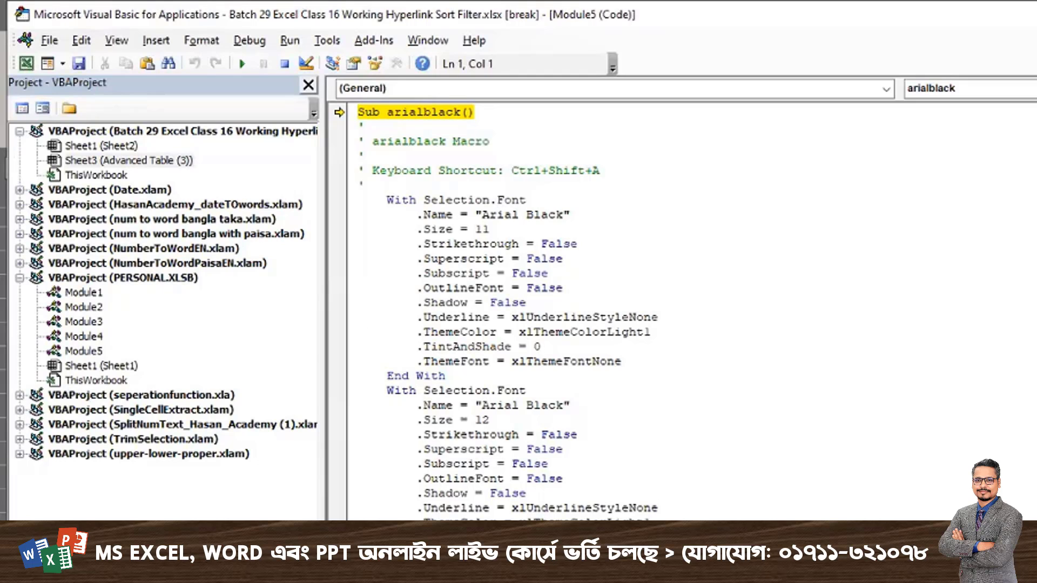
left_click_drag(664, 516, 338, 104)
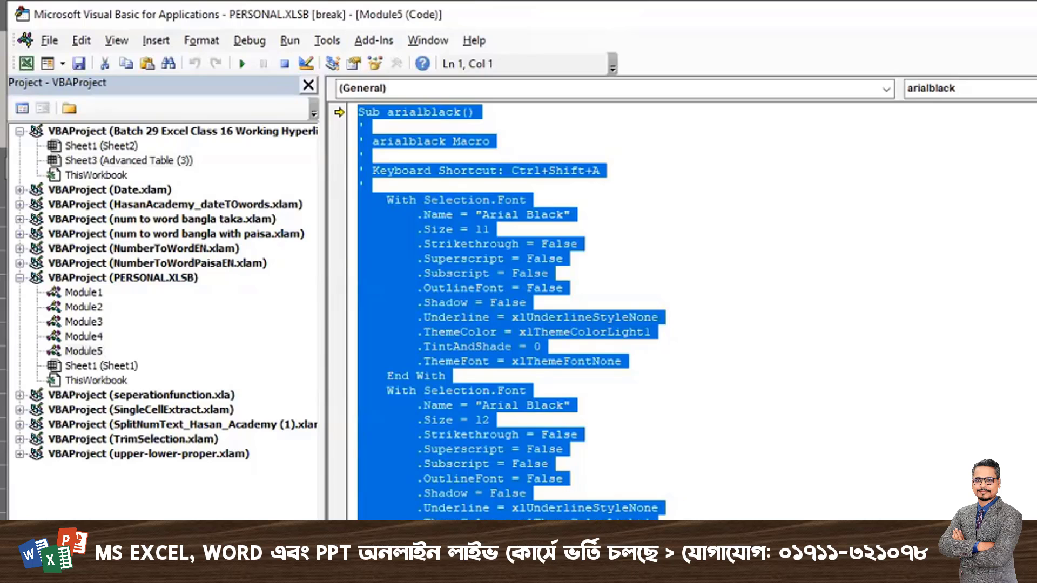
key("Right")
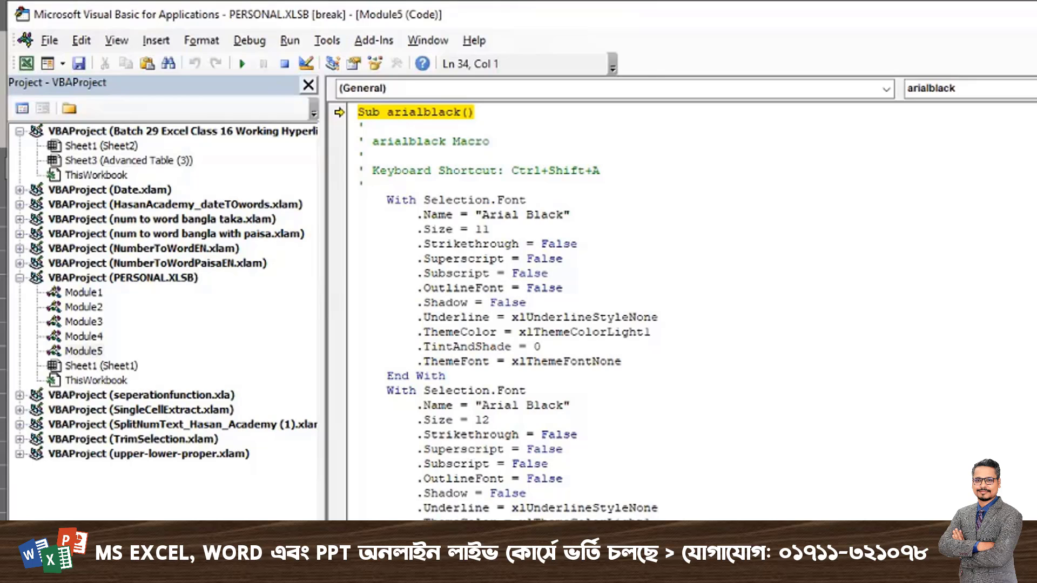
- Delete all of the arialblack macro code in Module5, accepting the project reset, and return to the workbook
mouse_move(570, 311)
left_click_drag(351, 112, 378, 516)
key("Delete")
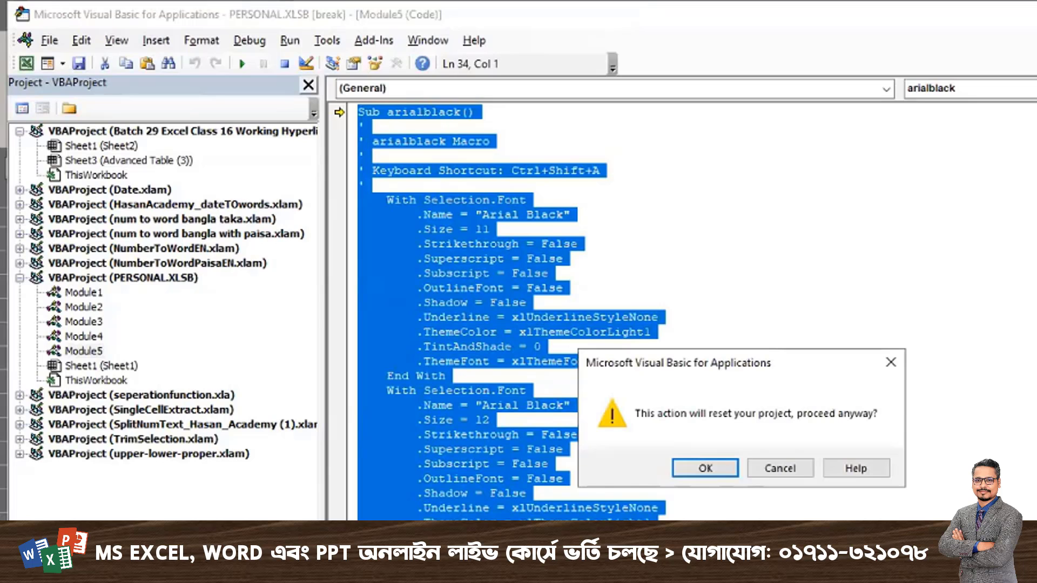
left_click(708, 467)
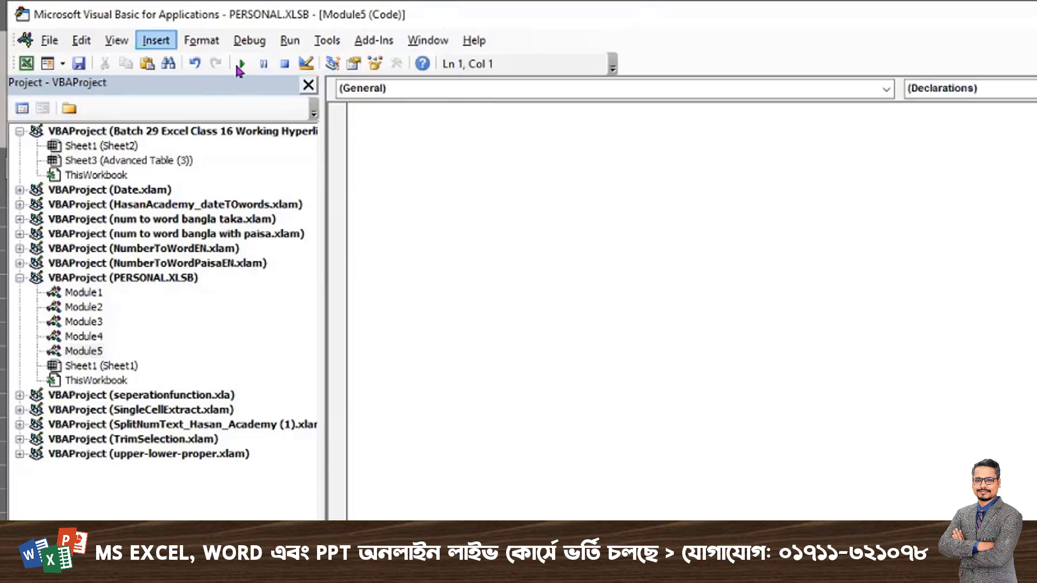
key("alt+F11")
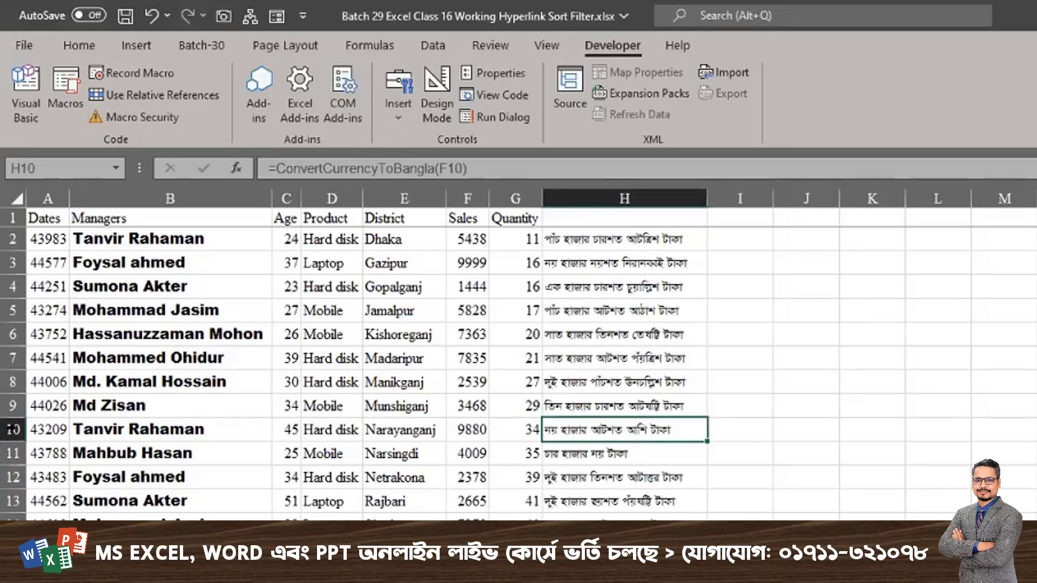
- Close Excel without saving the changes to the Batch 29 workbook or the Personal Macro Workbook
key("alt+F4")
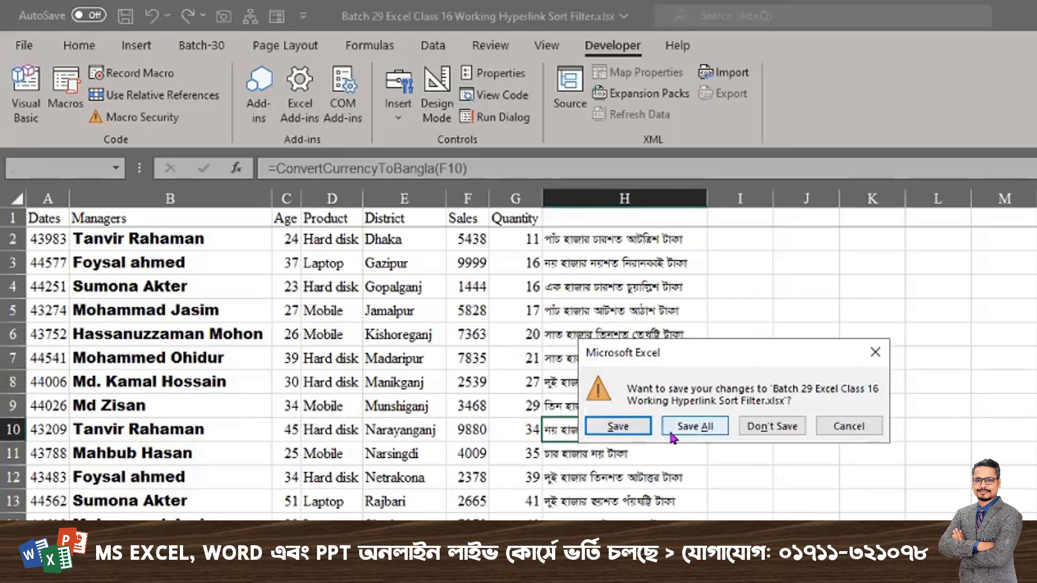
left_click(774, 427)
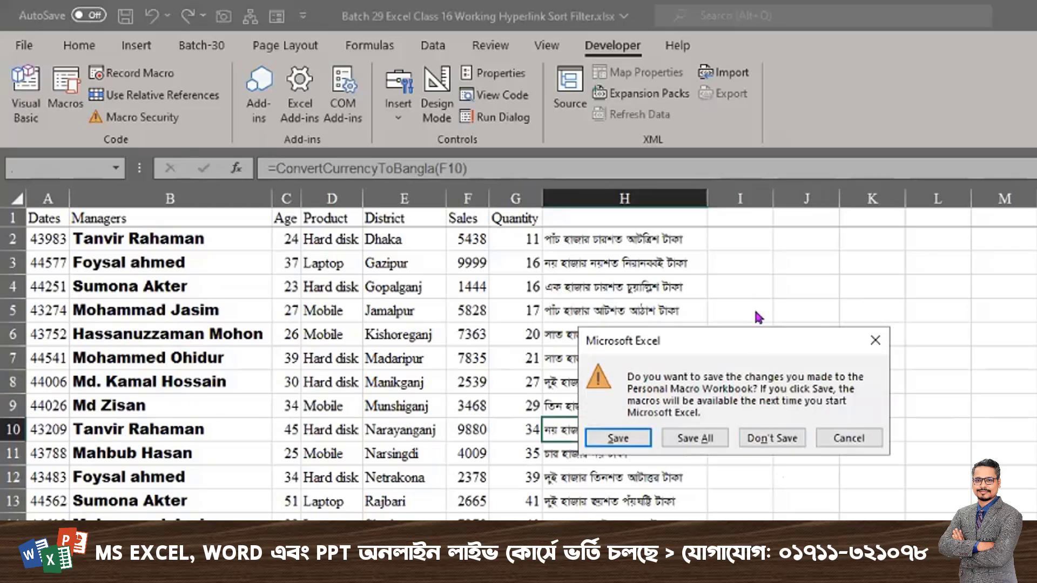
left_click_drag(736, 333, 907, 277)
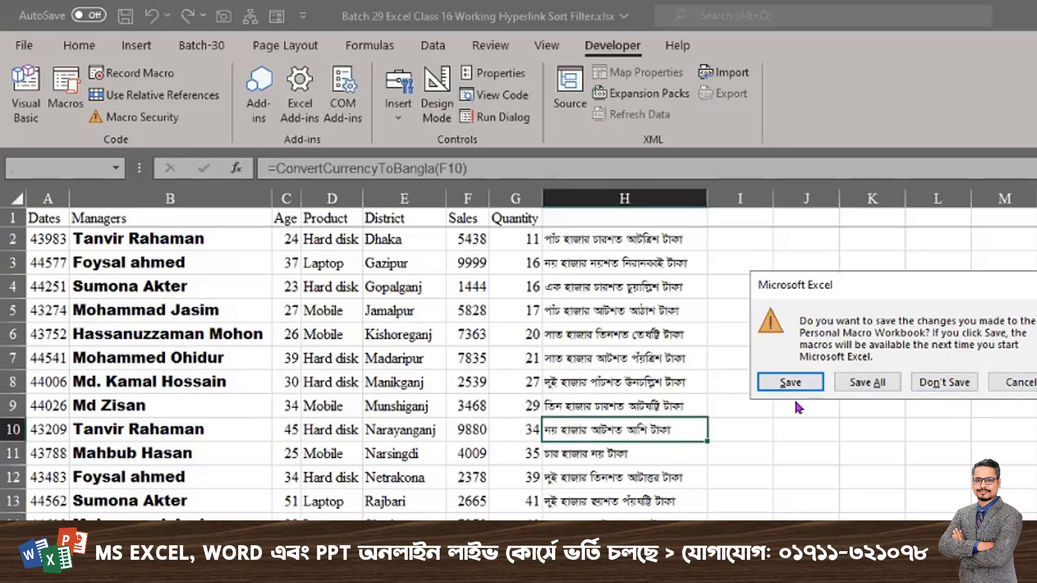
left_click(944, 383)
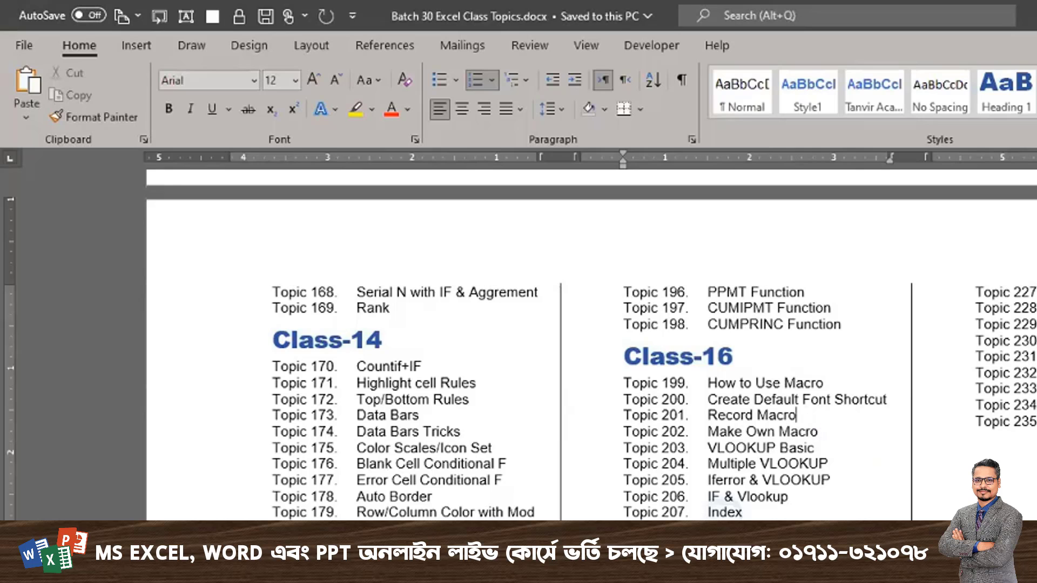
- Bring up Excel's list of pinned and recent workbooks
right_click(912, 574)
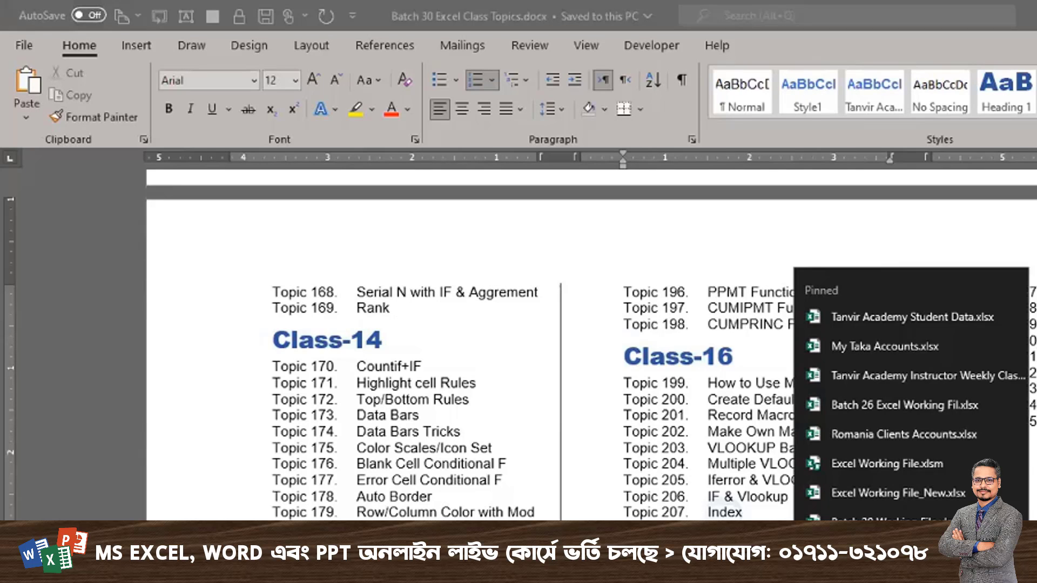